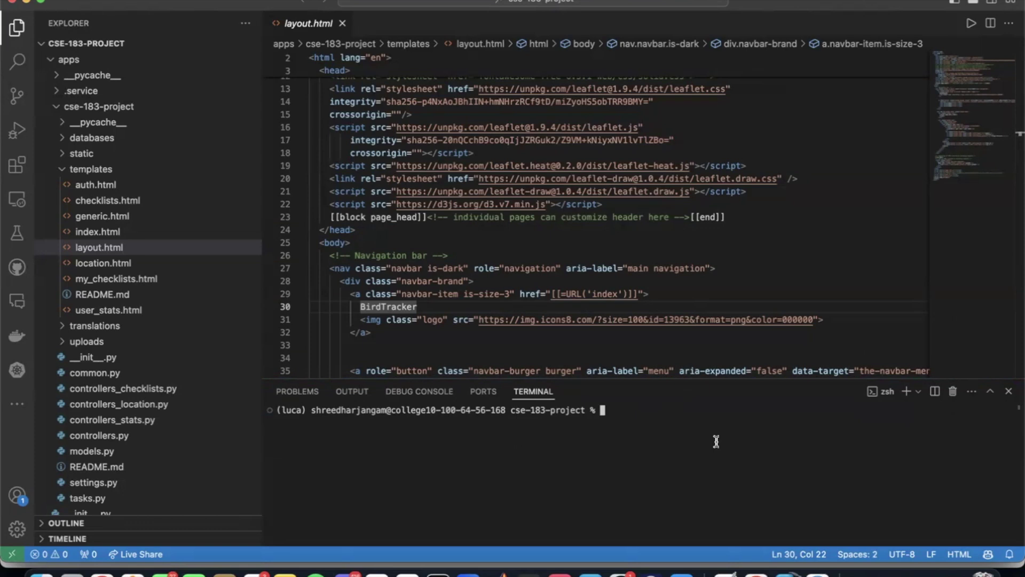
# Step: Launch the py4web server with ./pyweb.sh in the terminal and switch to the BirdTracker browser window
pyautogui.scroll(-2, 97, 268)
pyautogui.scroll(2, 96, 268)
pyautogui.write('./')
pyautogui.press('Tab')
pyautogui.write('p')
pyautogui.press('Tab')
pyautogui.press('Return')
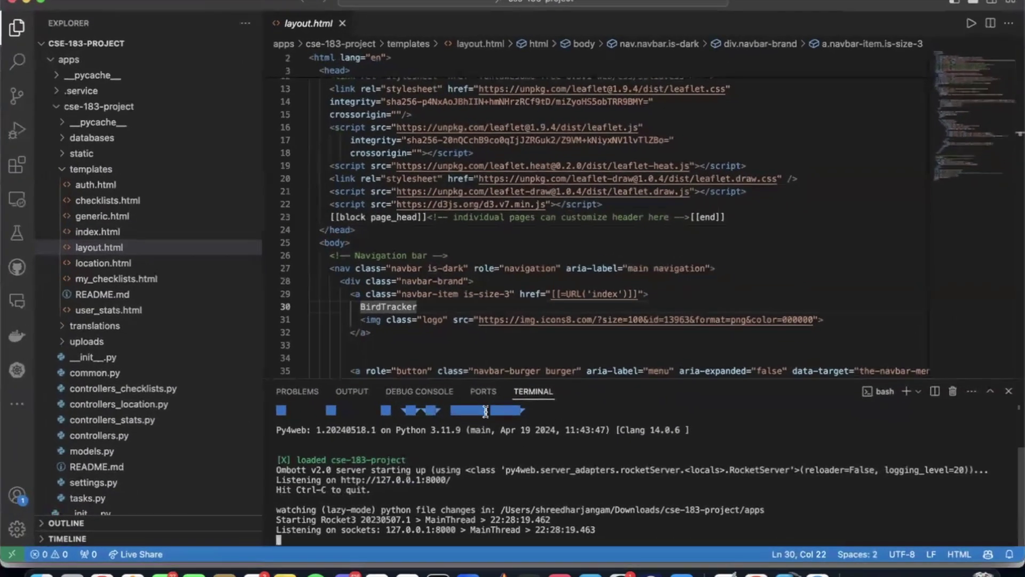
pyautogui.hotkey('ctrl', 'Up')
pyautogui.click(687, 162)
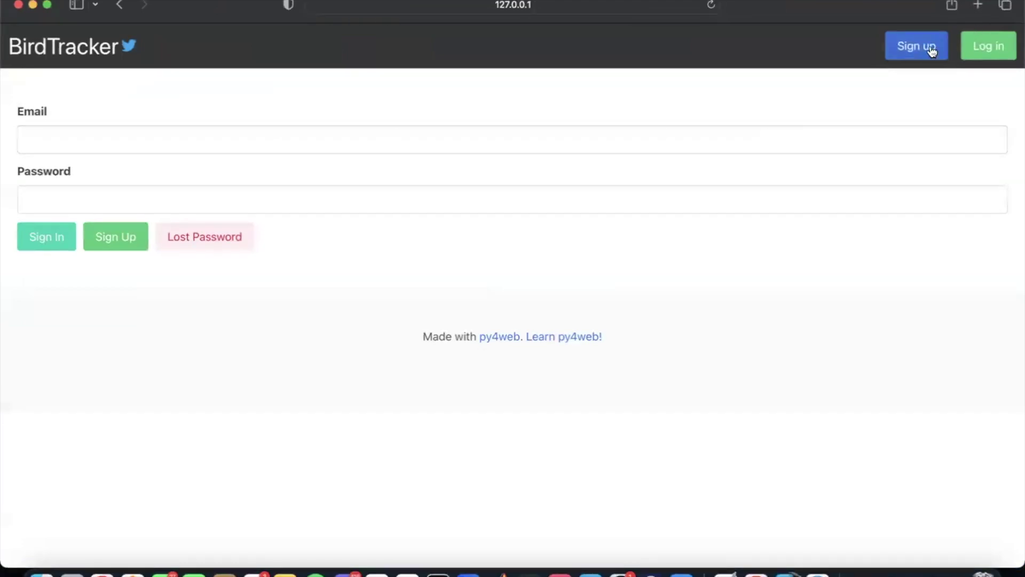
# Step: Sign in to BirdTracker with the account email and password, declining Safari's offer to save the password
pyautogui.click(334, 141)
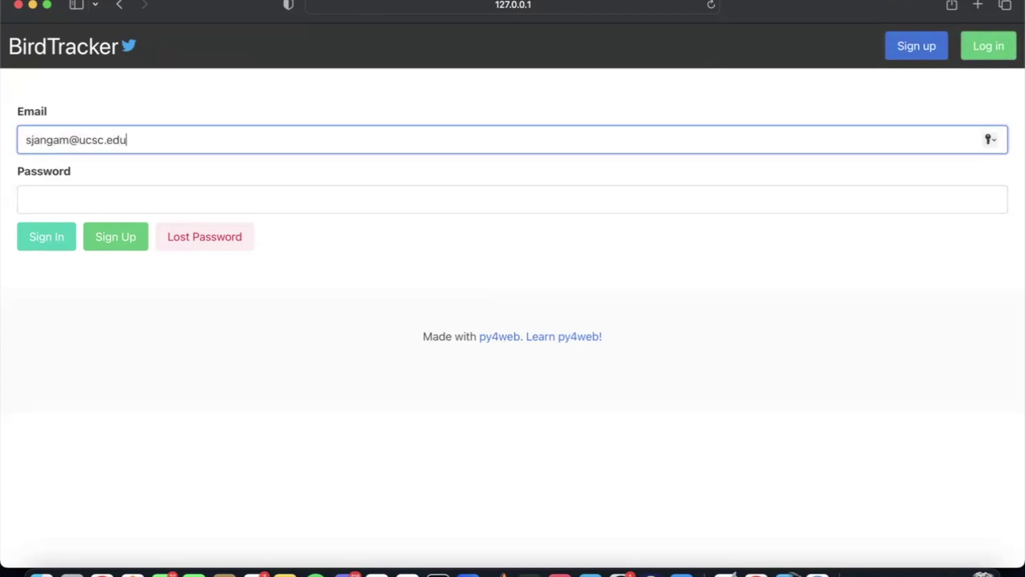
pyautogui.click(245, 194)
pyautogui.write('*****')
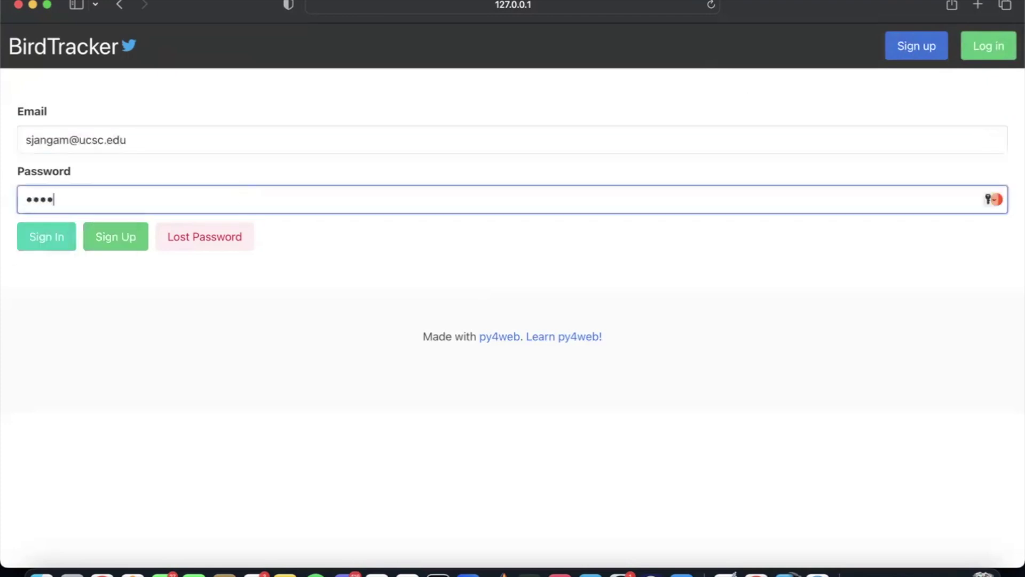
pyautogui.press('Return')
pyautogui.click(532, 374)
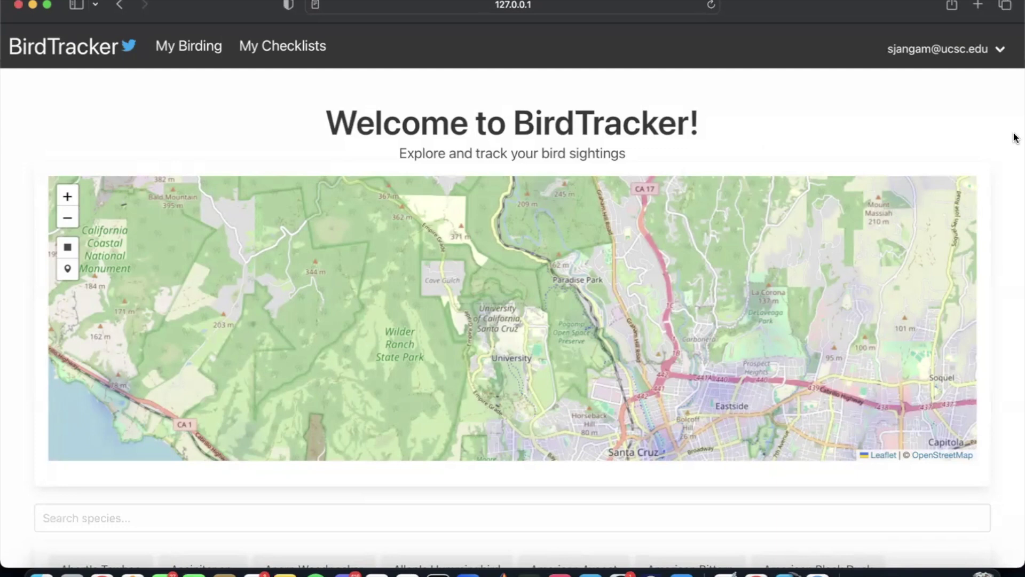
# Step: Pan the map east along the Santa Cruz coast past Capitola to the Corralitos hills
pyautogui.moveTo(778, 328); pyautogui.dragTo(488, 196)
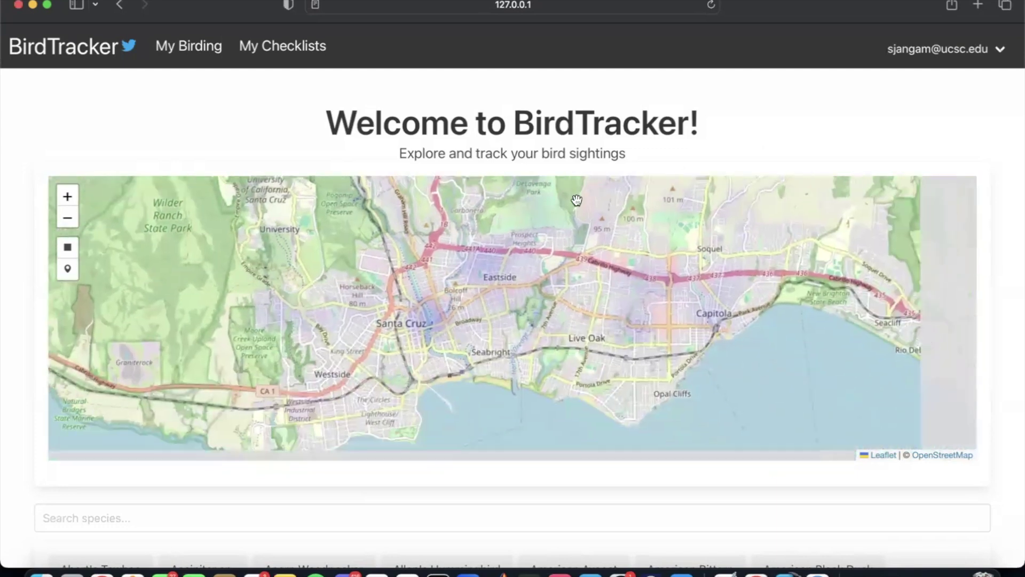
pyautogui.moveTo(762, 322); pyautogui.dragTo(596, 268)
pyautogui.moveTo(663, 339); pyautogui.dragTo(617, 355)
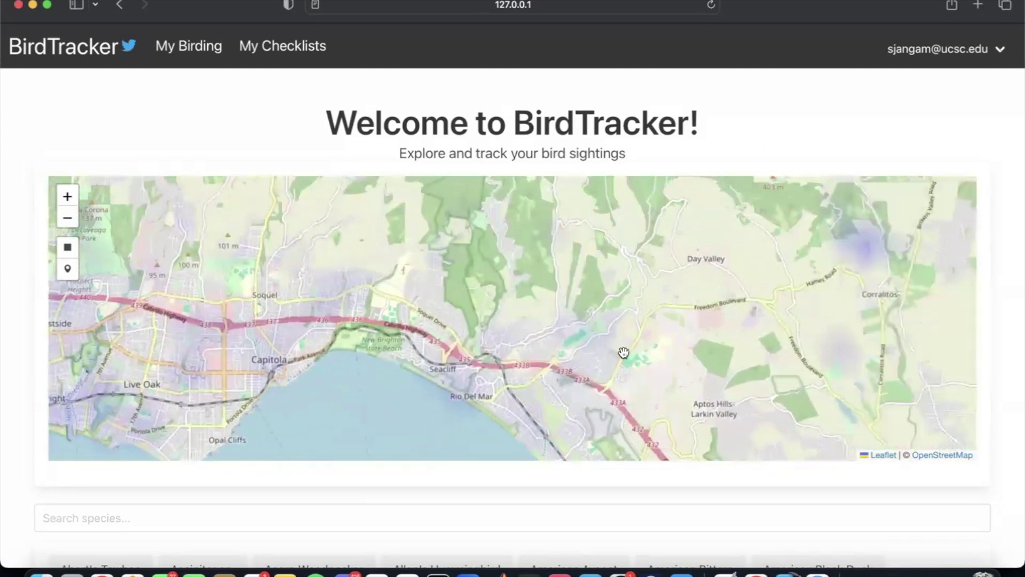
pyautogui.moveTo(670, 294); pyautogui.dragTo(578, 336)
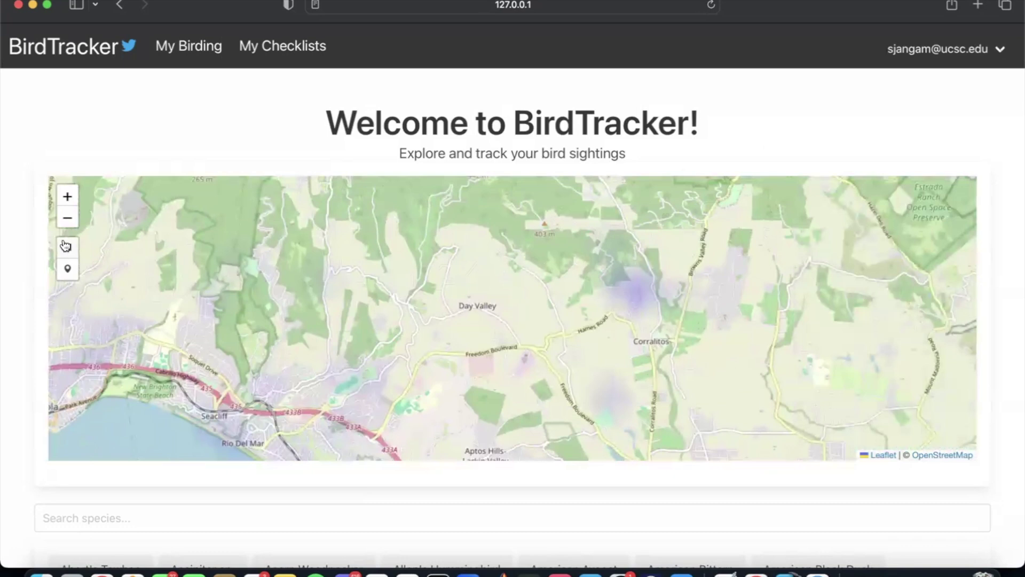
# Step: Zoom the map out until it spans San Francisco to Fresno
pyautogui.click(68, 219)
pyautogui.click(68, 219)
pyautogui.click(68, 219)
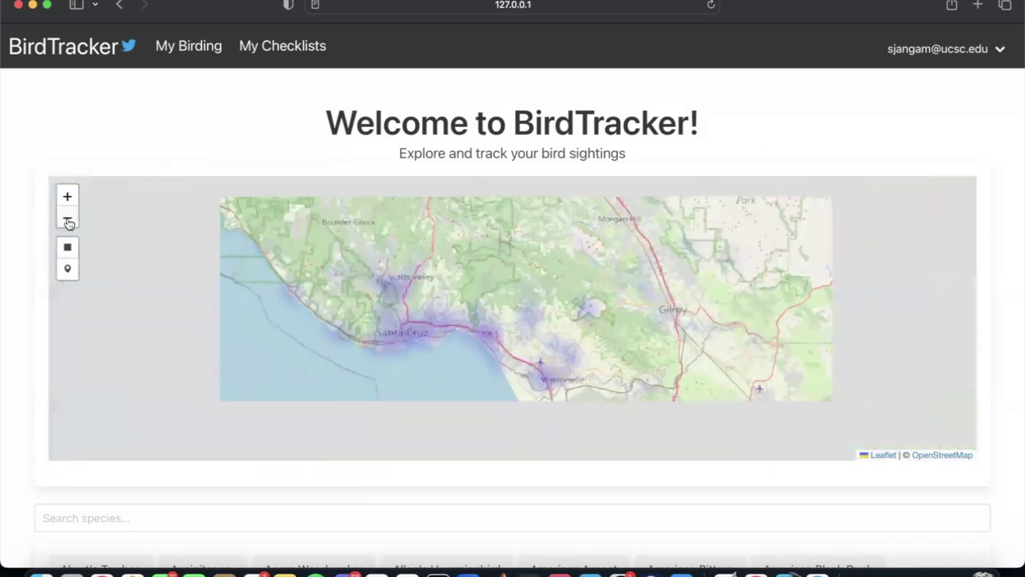
pyautogui.click(68, 219)
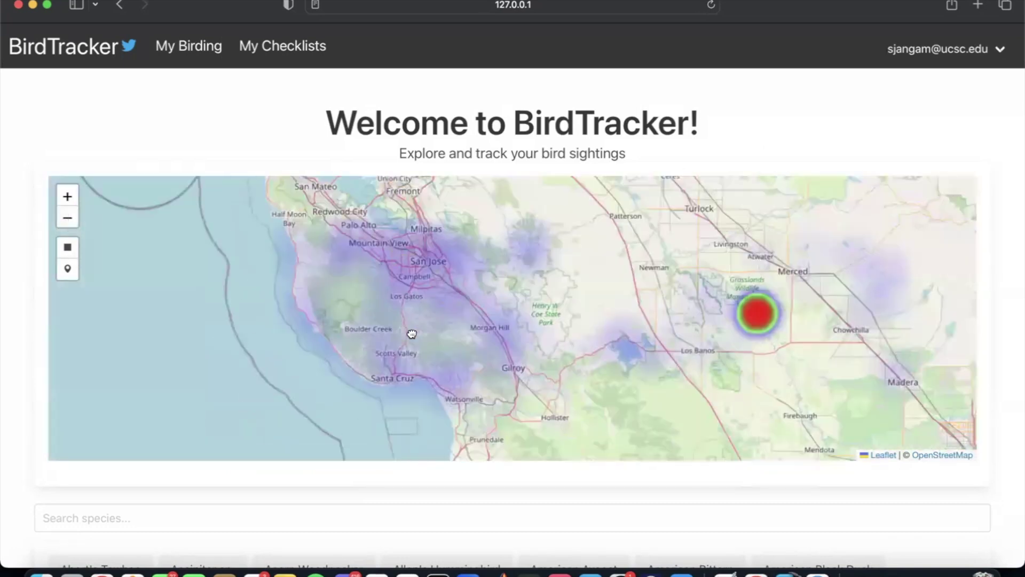
pyautogui.click(73, 222)
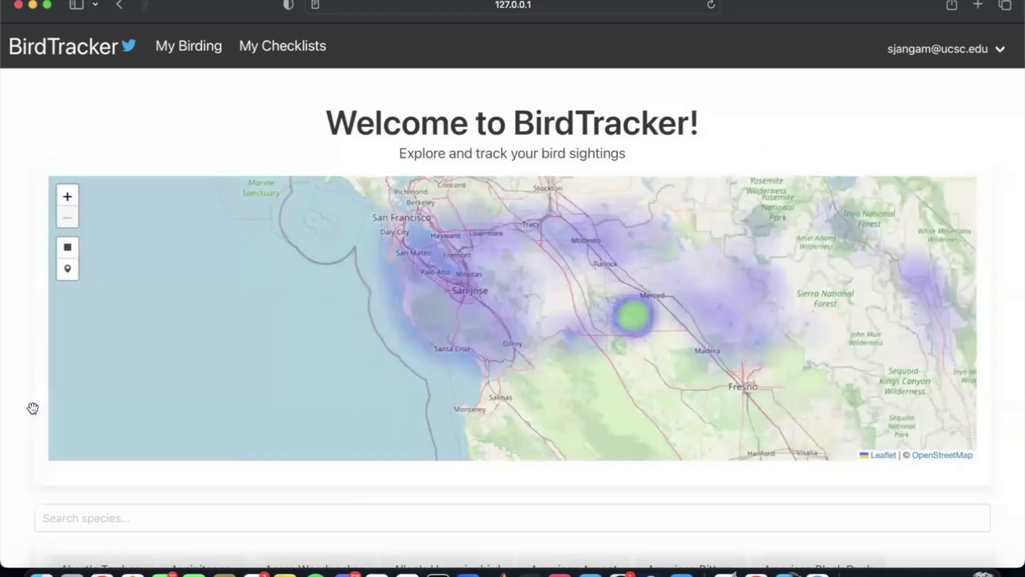
# Step: Filter species by 'sparrow' and view the Golden-crowned Sparrow heatmap, zooming in on the Central Valley
pyautogui.scroll(-3, 32, 407)
pyautogui.scroll(-10, 236, 446)
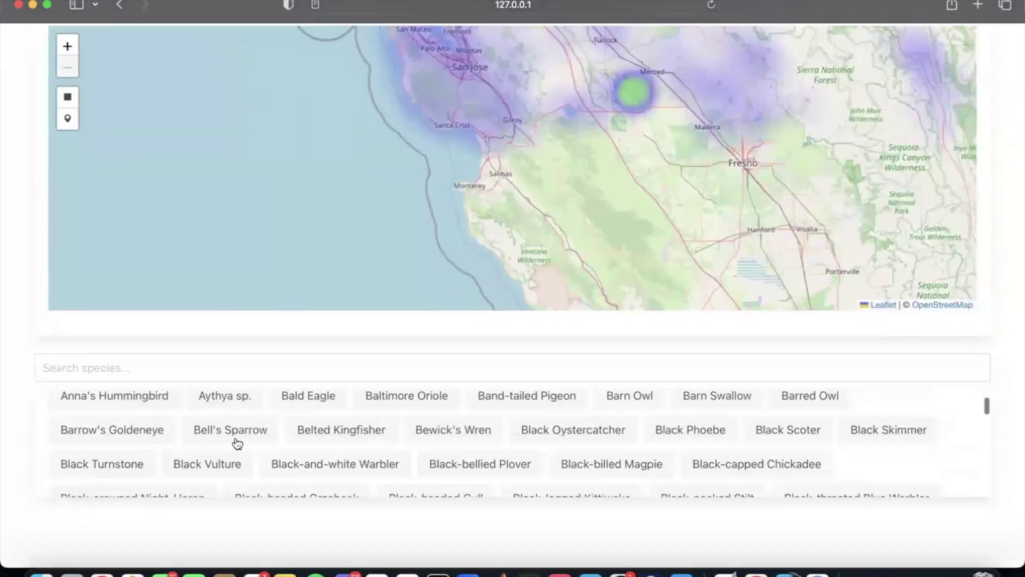
pyautogui.scroll(-10, 236, 441)
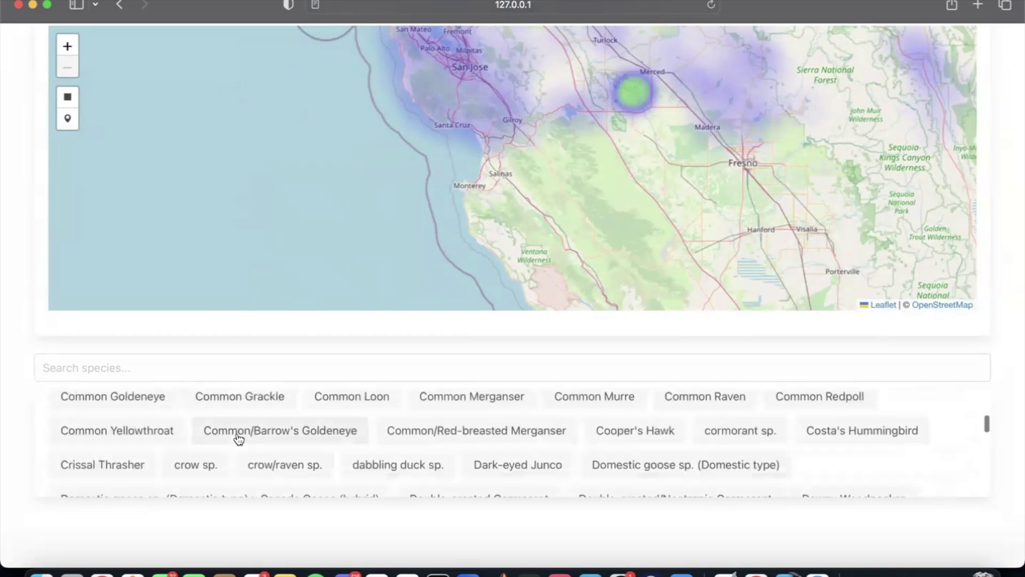
pyautogui.scroll(-2, 222, 515)
pyautogui.click(316, 285)
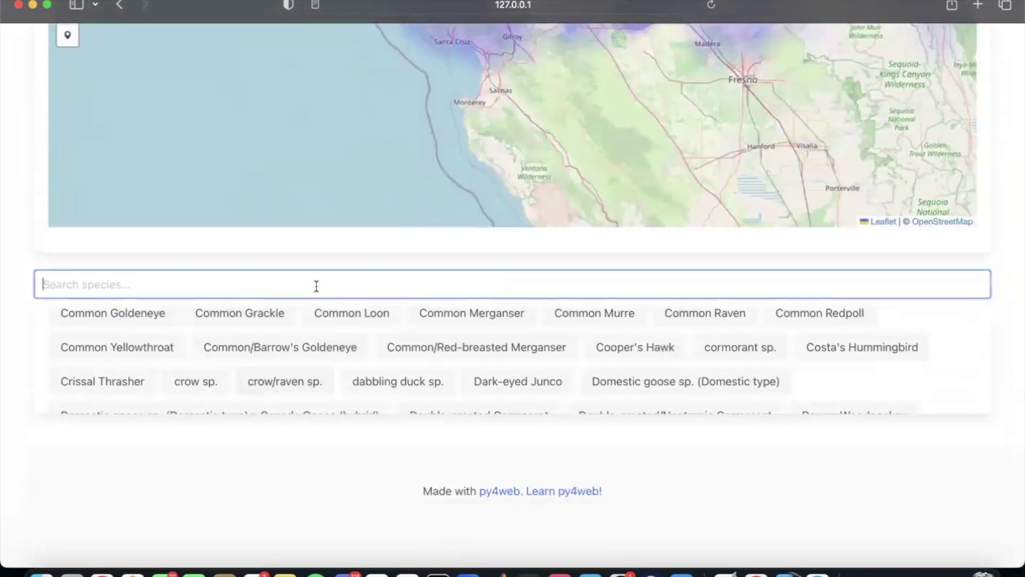
pyautogui.write('sparrow')
pyautogui.click(167, 321)
pyautogui.scroll(10, 9, 240)
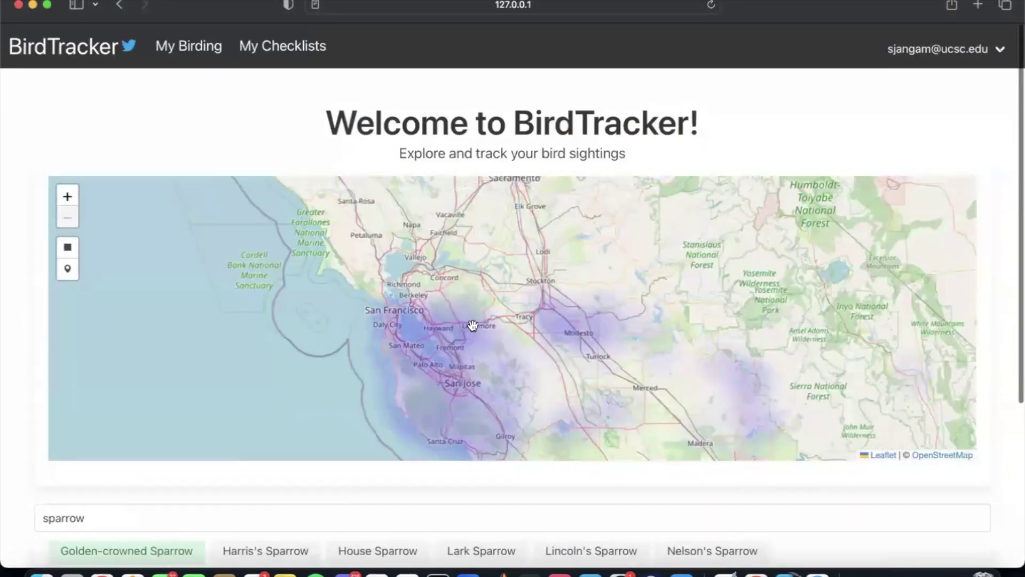
pyautogui.moveTo(472, 328); pyautogui.dragTo(341, 270)
pyautogui.click(68, 196)
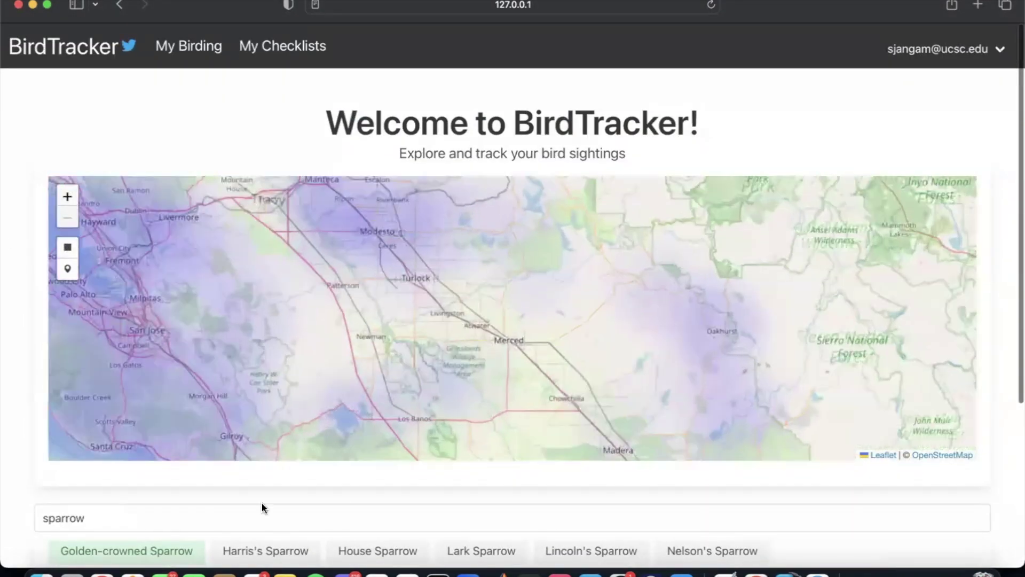
# Step: Step through the Harris's, House, Lark, Lincoln's, Nelson's and Rufous-crowned Sparrow heatmaps
pyautogui.click(263, 549)
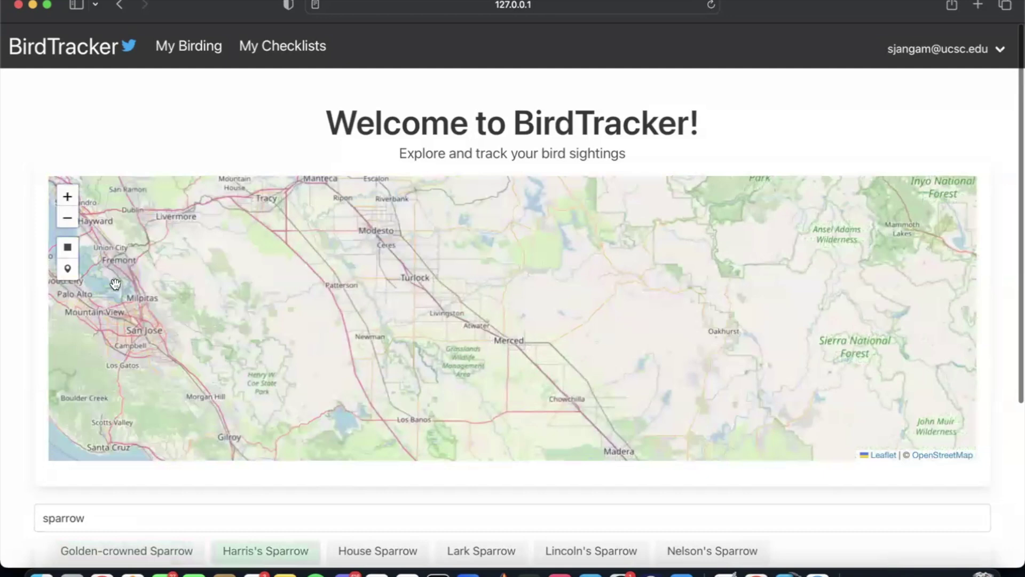
pyautogui.click(68, 218)
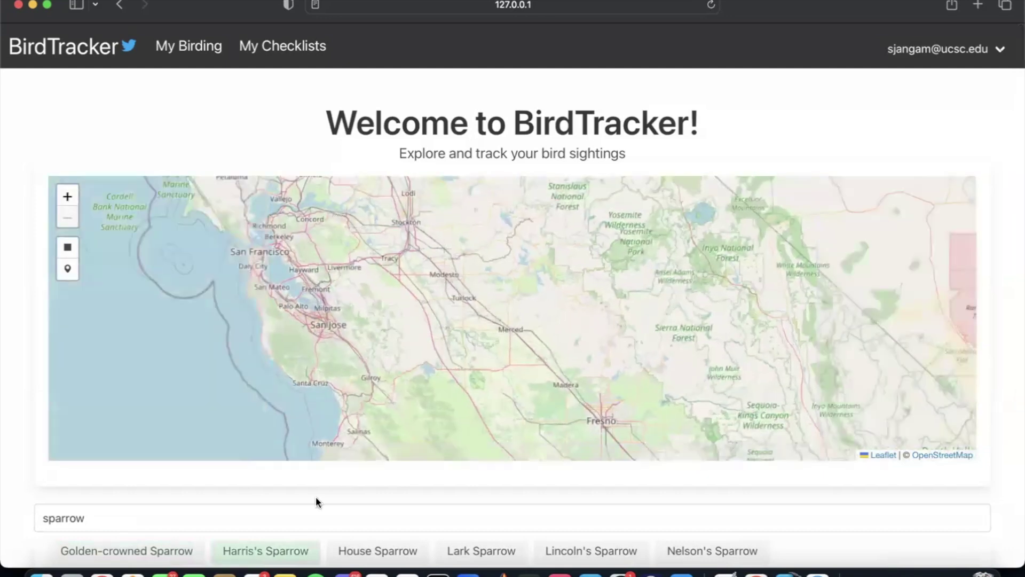
pyautogui.click(365, 549)
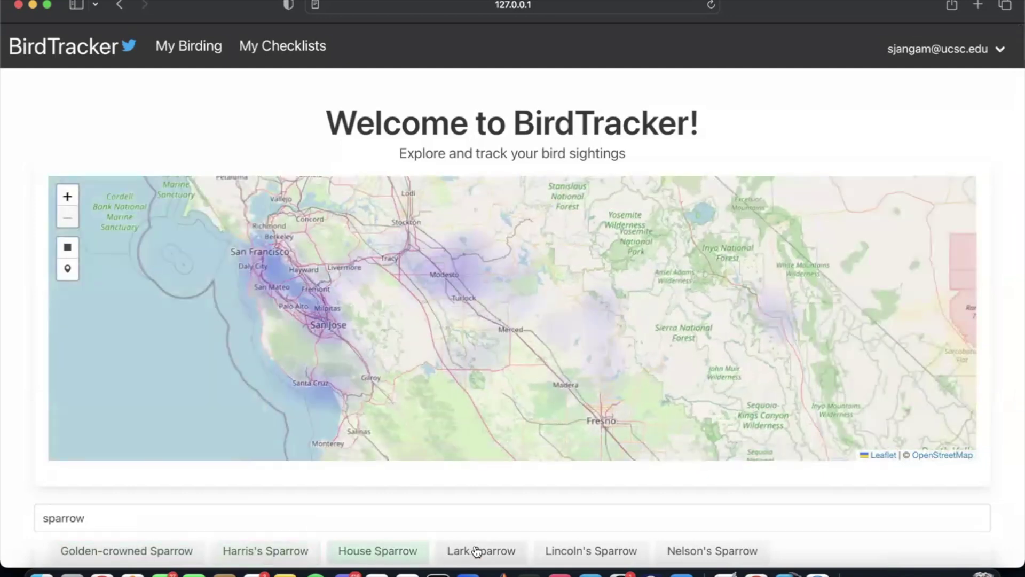
pyautogui.scroll(-2, 493, 527)
pyautogui.click(501, 520)
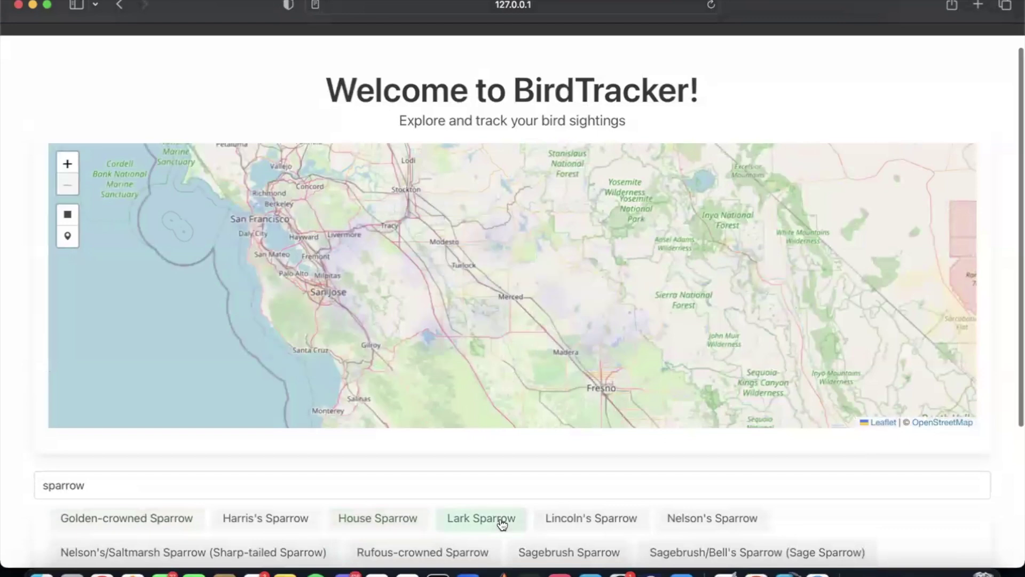
pyautogui.scroll(-2, 500, 521)
pyautogui.click(583, 476)
pyautogui.click(705, 473)
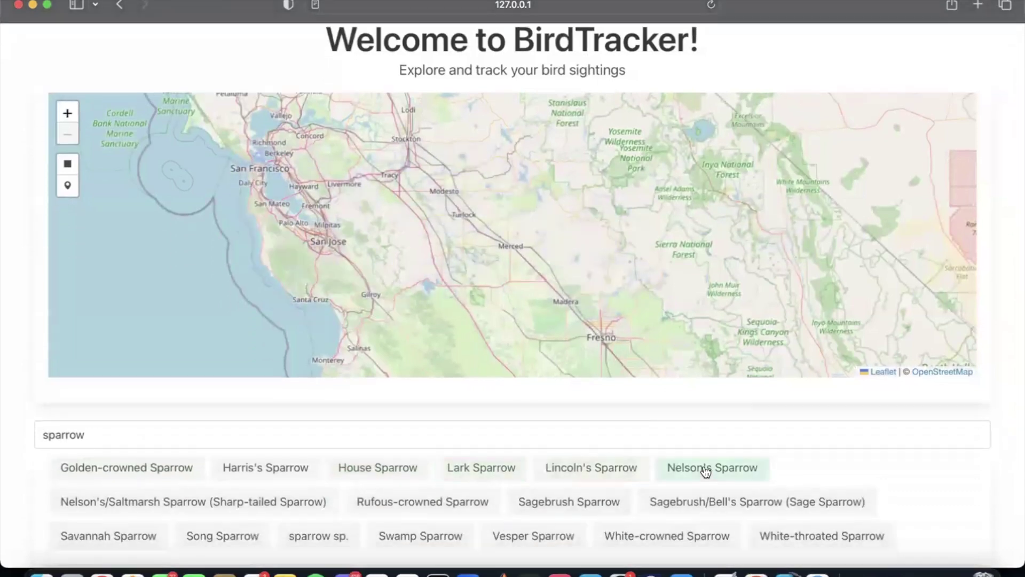
pyautogui.click(406, 503)
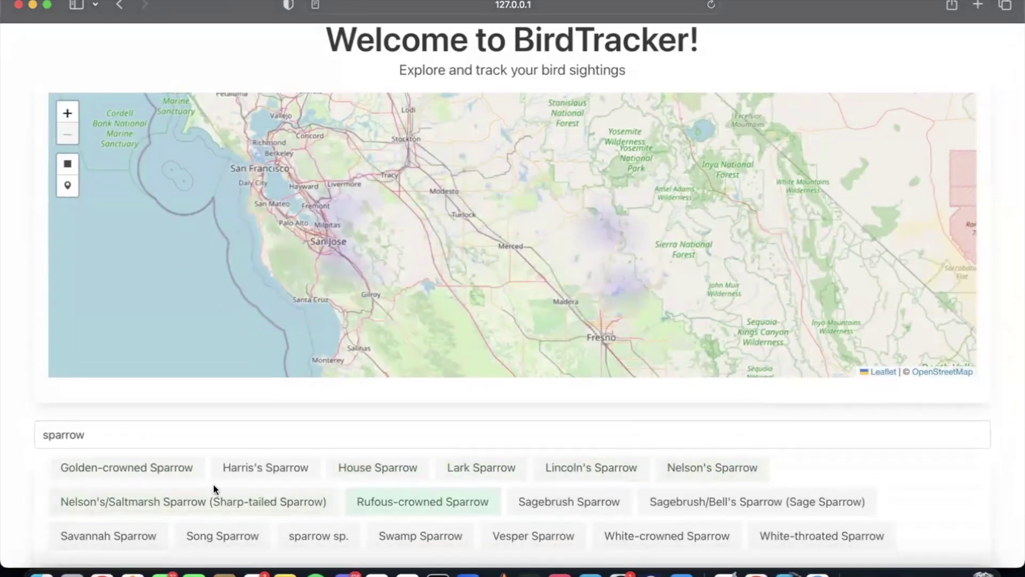
pyautogui.click(107, 434)
# Step: Clear the sparrow filter and pan the map east toward Death Valley
pyautogui.press('super+a')
pyautogui.press('BackSpace')
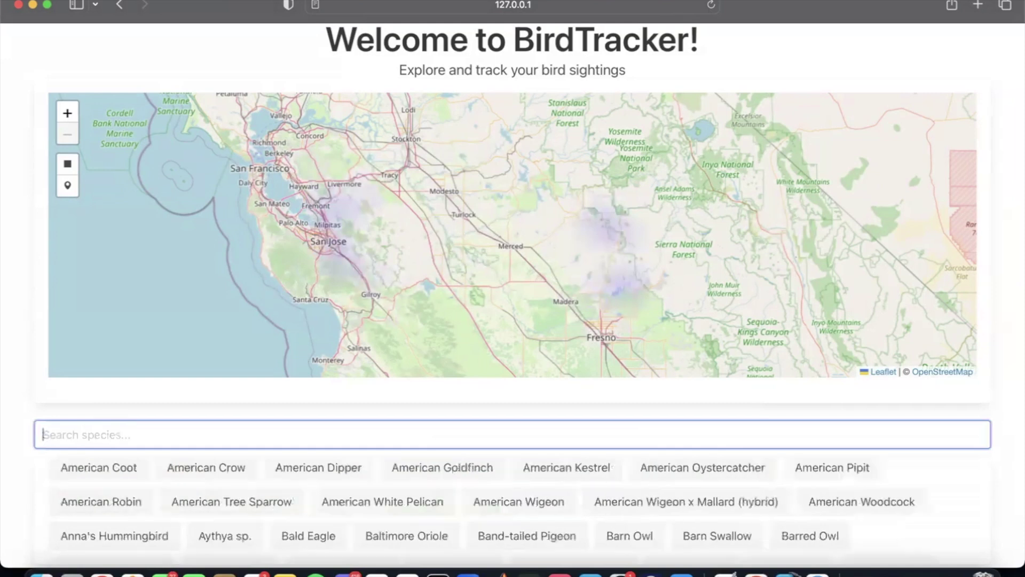
pyautogui.click(18, 473)
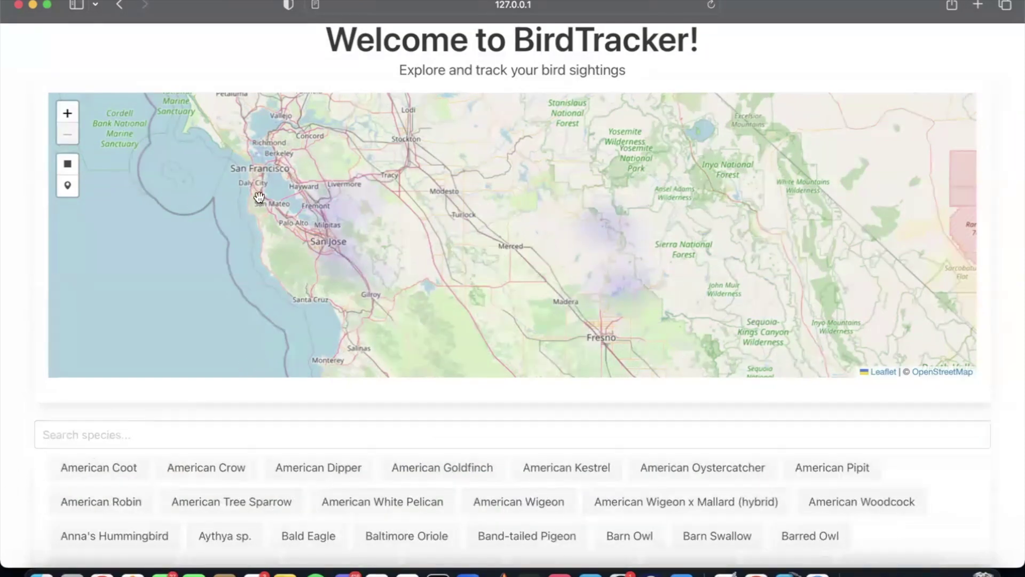
pyautogui.moveTo(565, 229); pyautogui.dragTo(414, 142)
# Step: Search 'sparro' to show the Rufous-crowned Sparrow heatmap, then clear the search back to all species
pyautogui.click(828, 430)
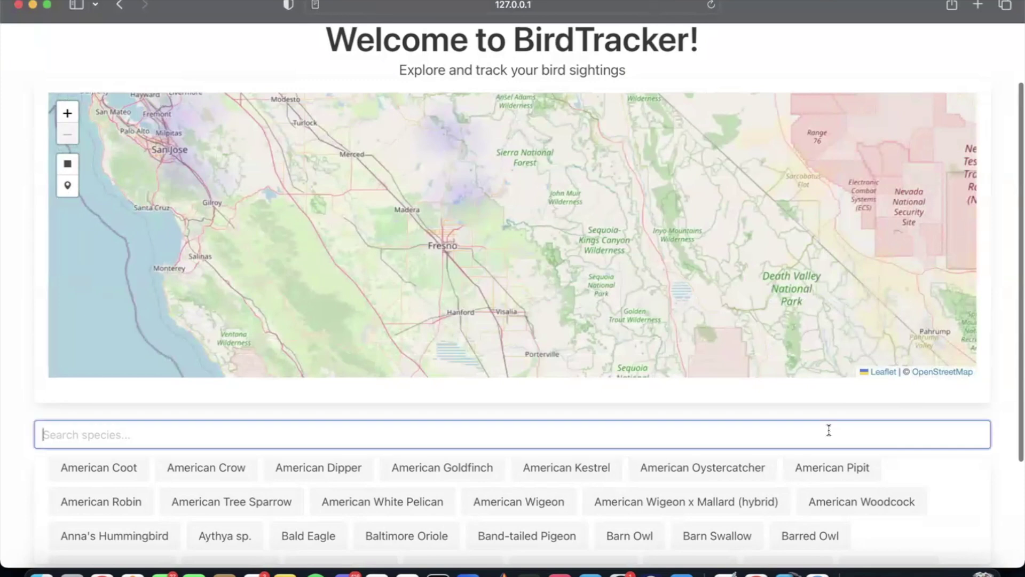
pyautogui.scroll(-6, 455, 408)
pyautogui.scroll(5, 554, 467)
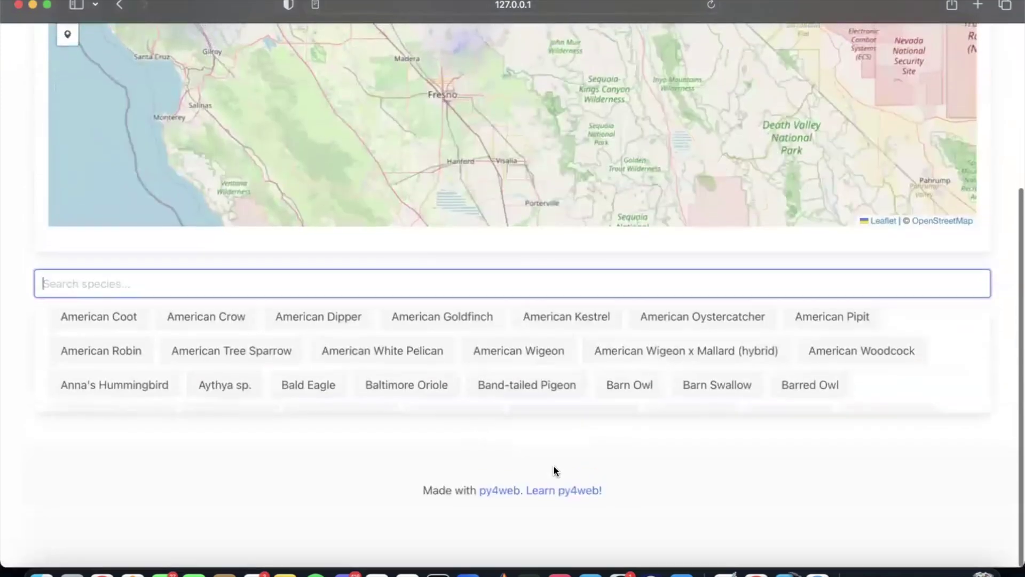
pyautogui.scroll(3, 556, 460)
pyautogui.click(397, 470)
pyautogui.write('sparro')
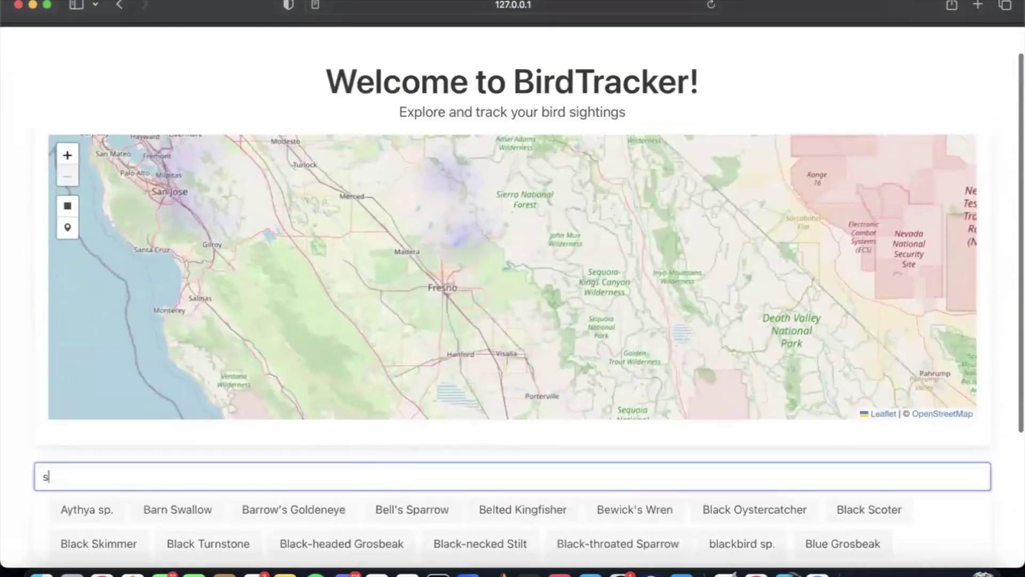
pyautogui.click(466, 534)
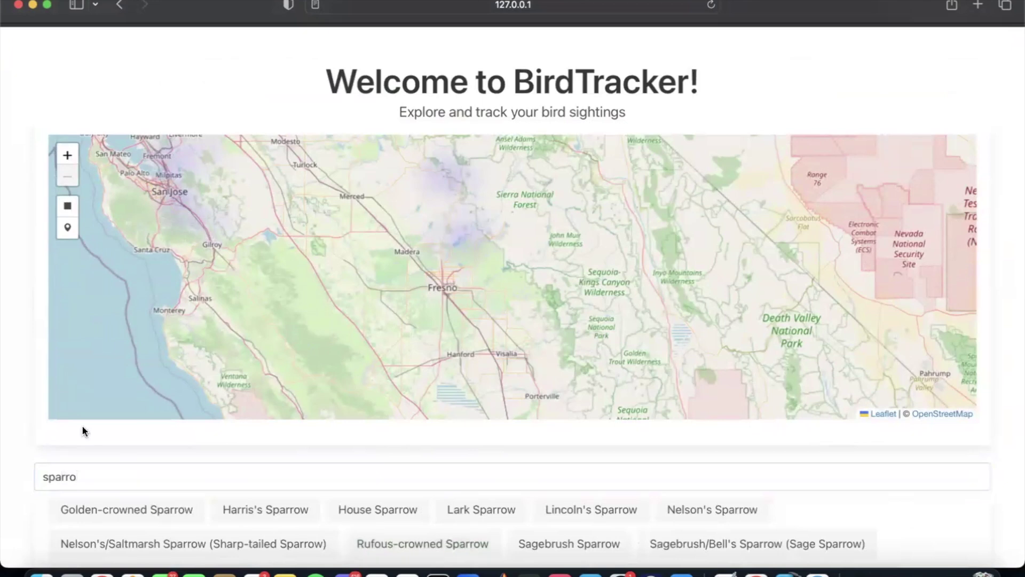
pyautogui.scroll(-2, 81, 424)
pyautogui.click(114, 427)
pyautogui.press('BackSpace')
pyautogui.press('BackSpace')
pyautogui.press('BackSpace')
pyautogui.press('BackSpace')
pyautogui.press('BackSpace')
pyautogui.press('BackSpace')
# Step: Zoom the map in two levels, centred on the Santa Cruz to Gilroy hotspot
pyautogui.scroll(2, 21, 318)
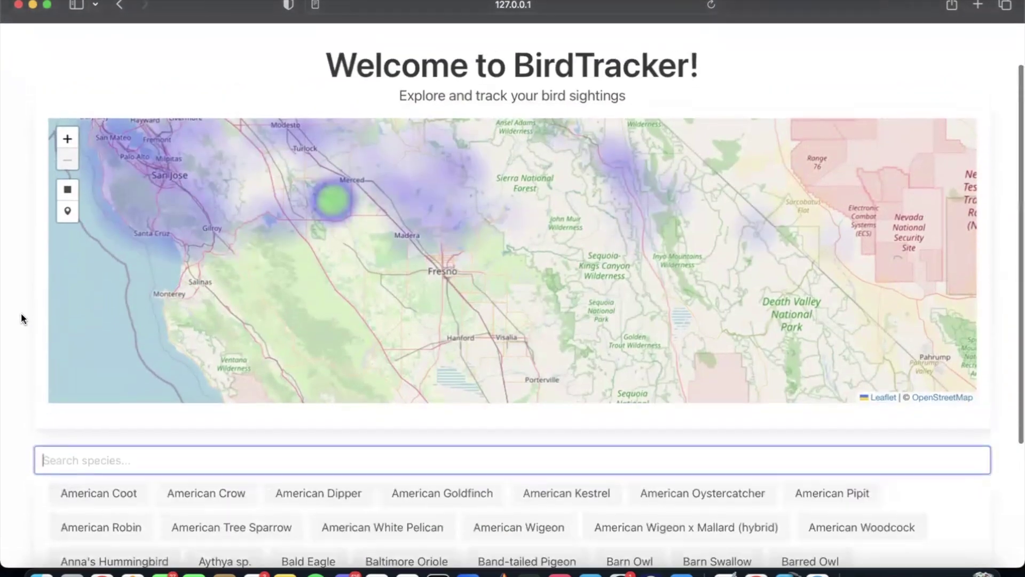
pyautogui.moveTo(288, 279); pyautogui.dragTo(427, 348)
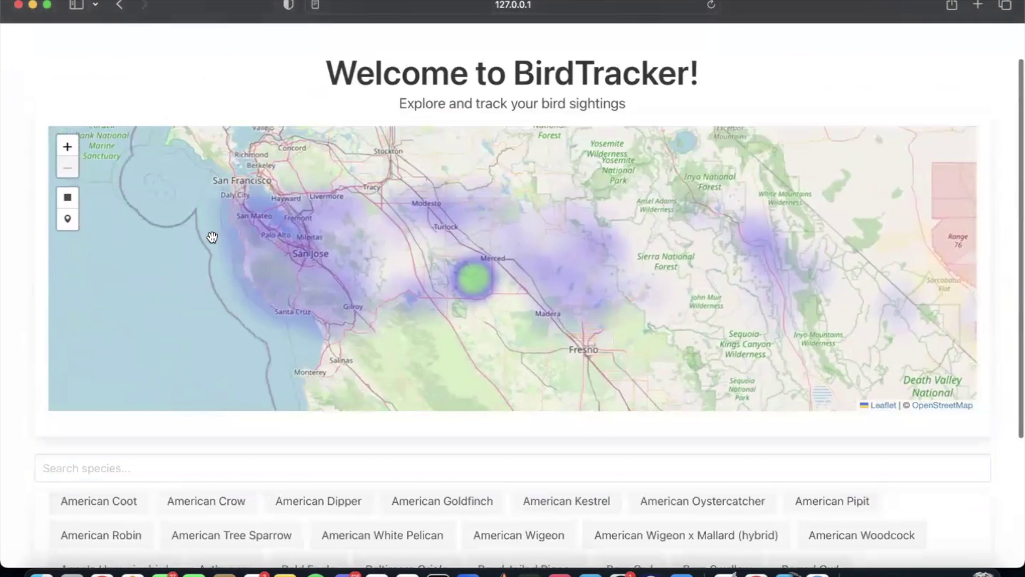
pyautogui.click(65, 146)
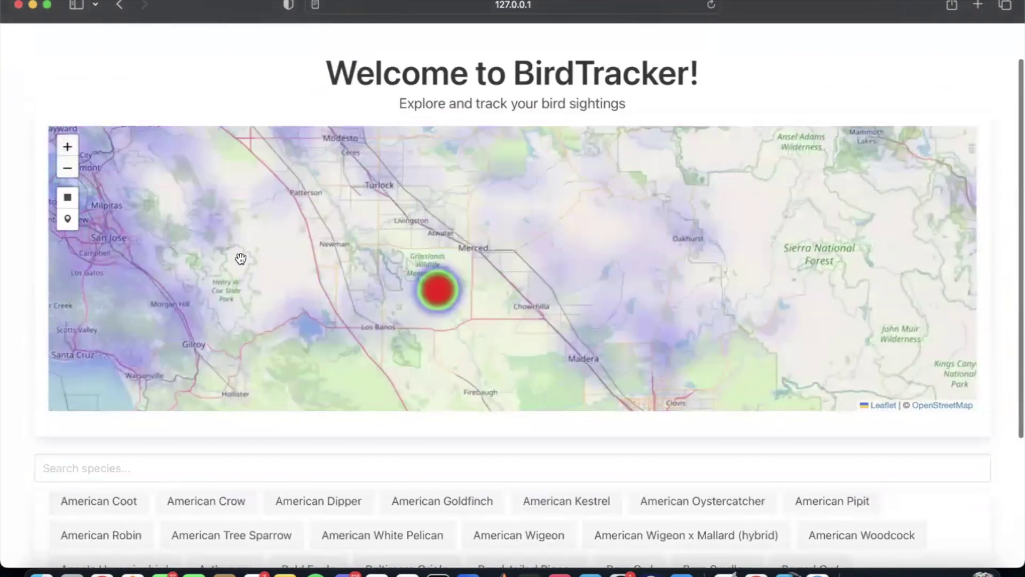
pyautogui.moveTo(238, 257); pyautogui.dragTo(467, 251)
pyautogui.click(77, 151)
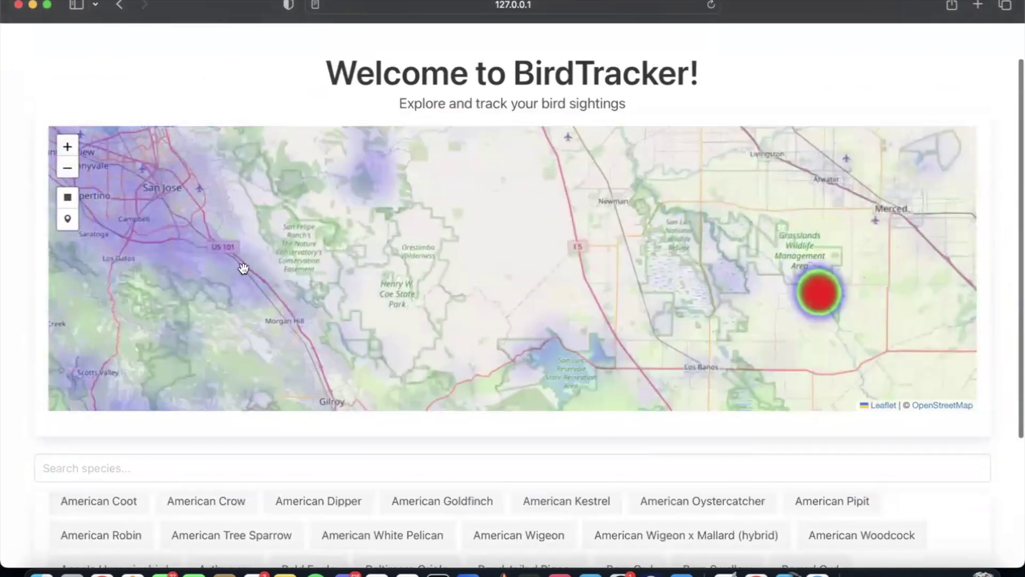
pyautogui.moveTo(240, 267); pyautogui.dragTo(425, 231)
pyautogui.scroll(2, 8, 283)
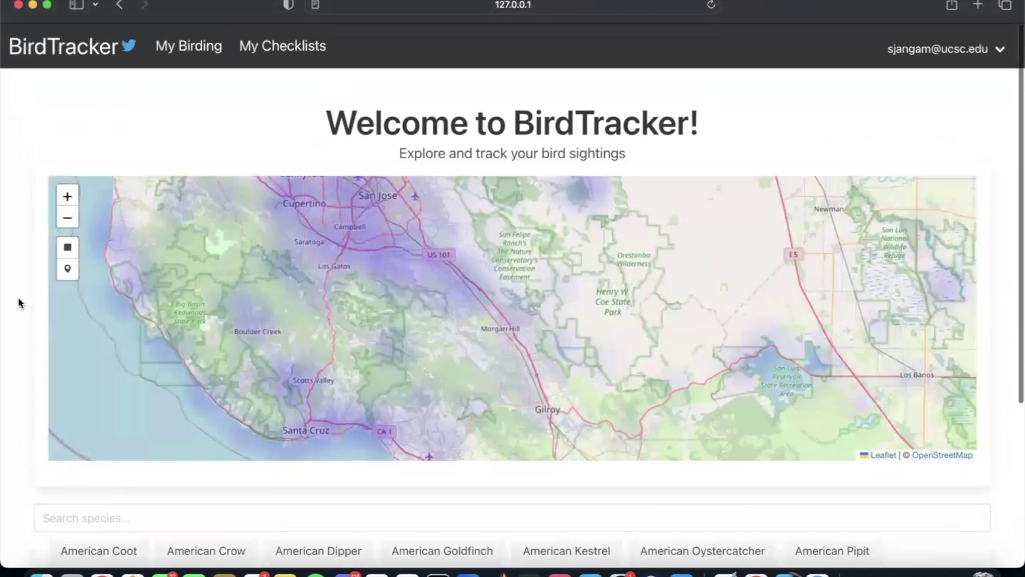
# Step: Pin a location marker on the map just near Scotts Valley using the marker tool
pyautogui.click(68, 268)
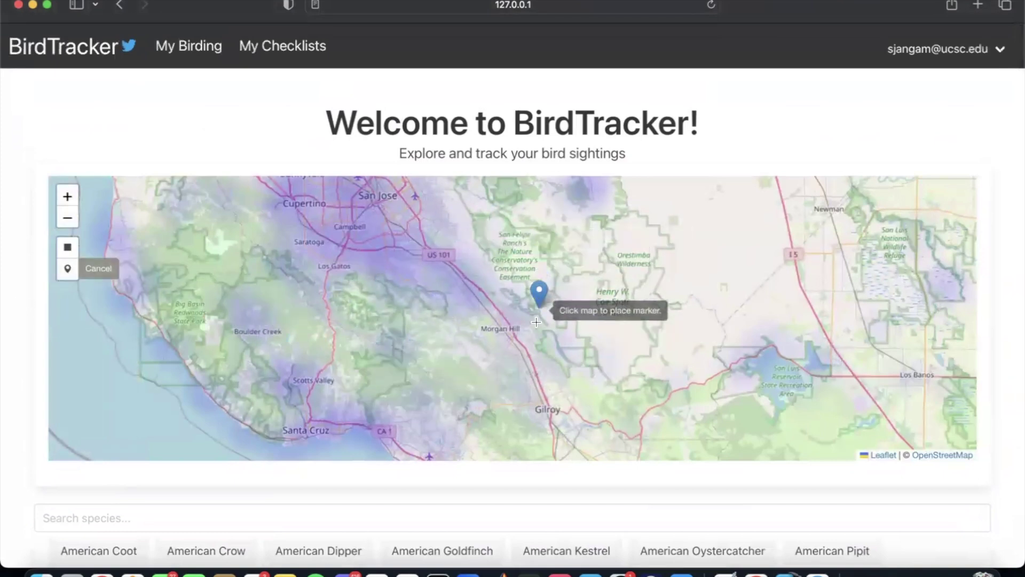
pyautogui.click(375, 376)
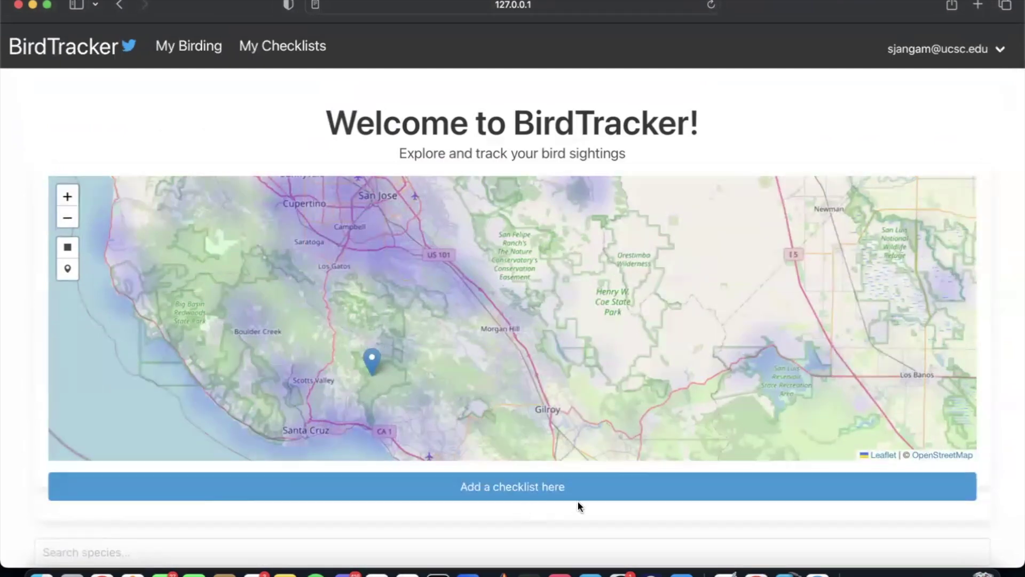
# Step: Start a checklist at the marker with Lincoln's Sparrow 1 and Bell's Sparrow 2
pyautogui.click(515, 495)
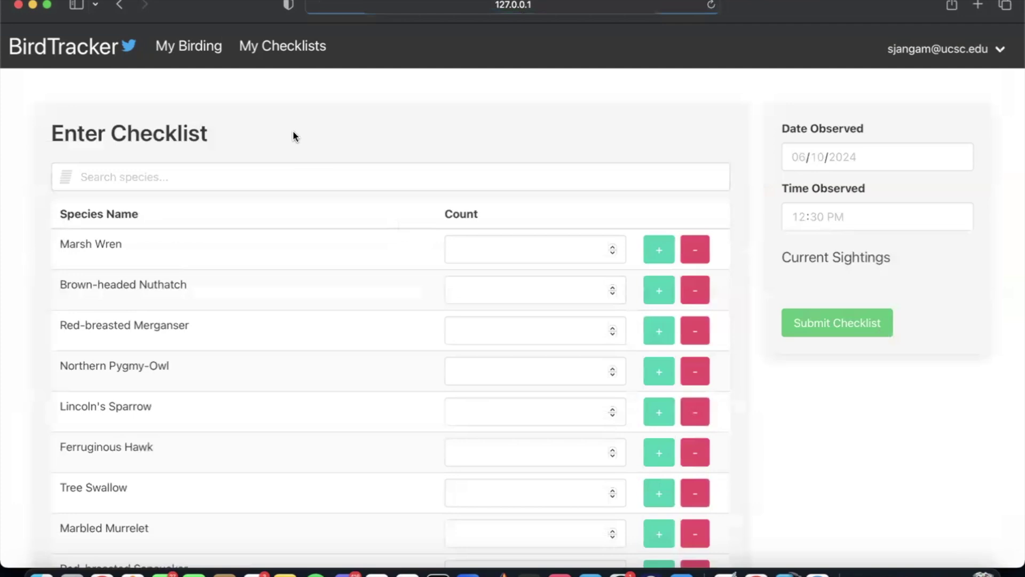
pyautogui.click(230, 174)
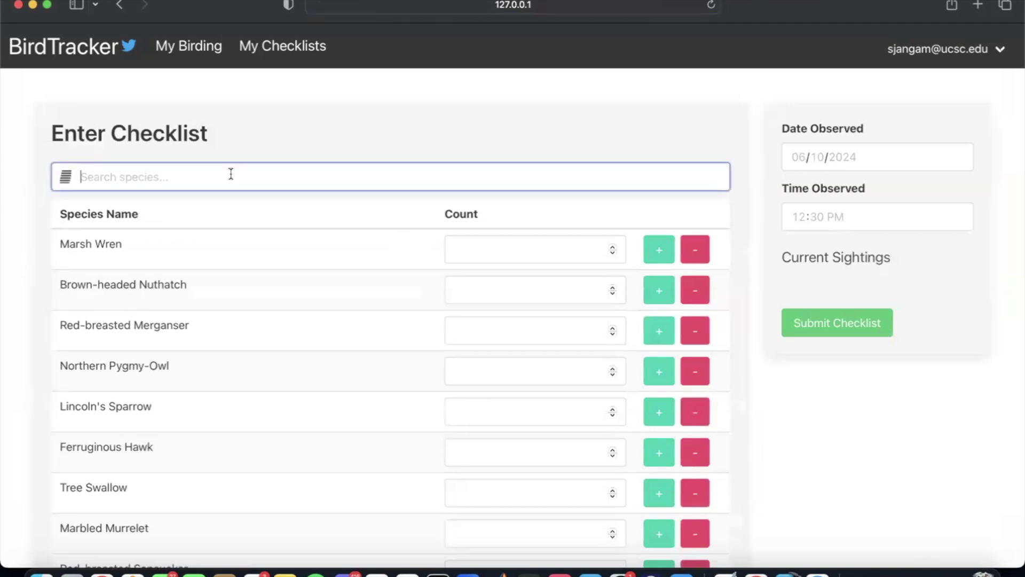
pyautogui.write('sparrow')
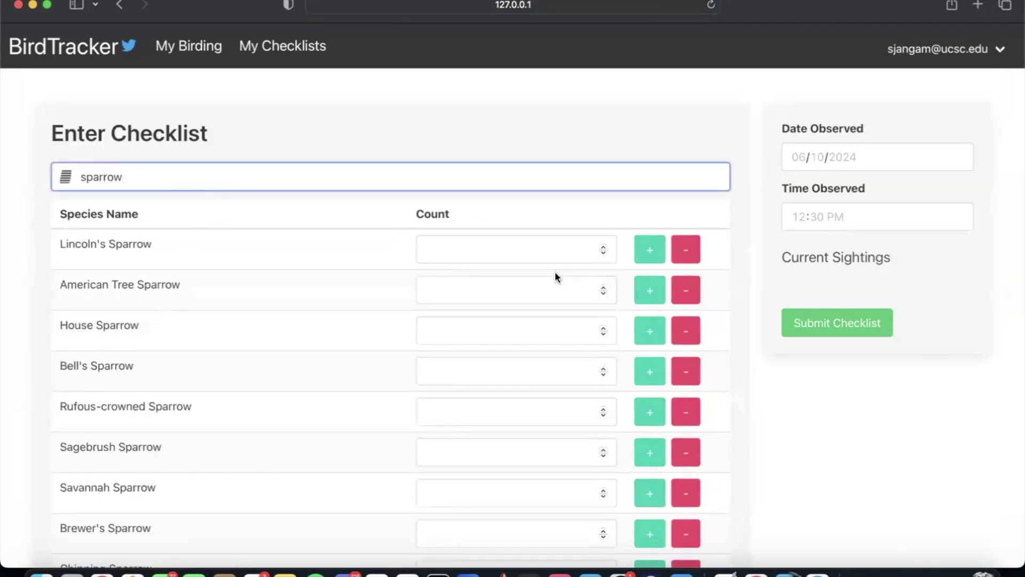
pyautogui.click(511, 251)
pyautogui.write('1')
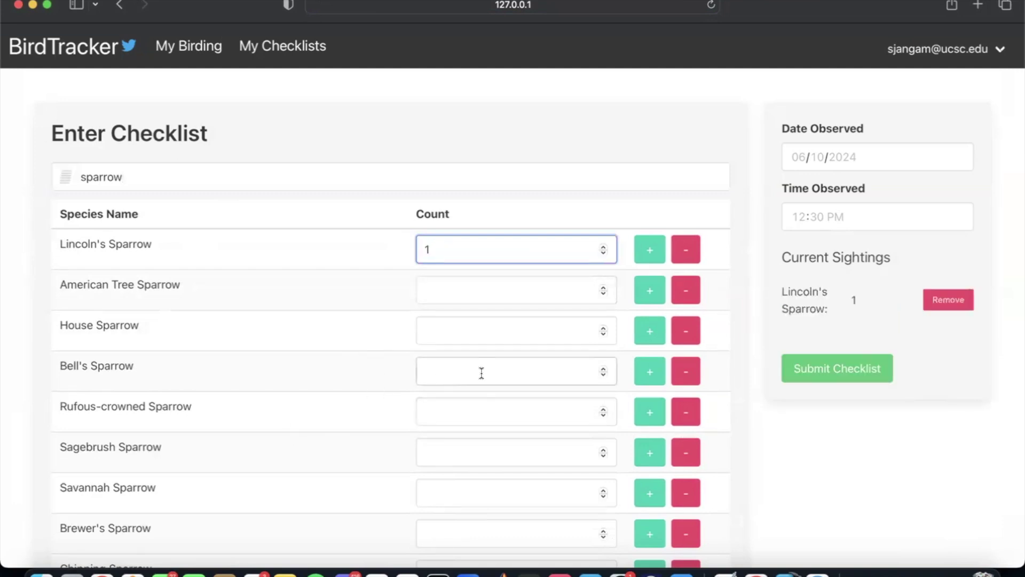
pyautogui.click(648, 372)
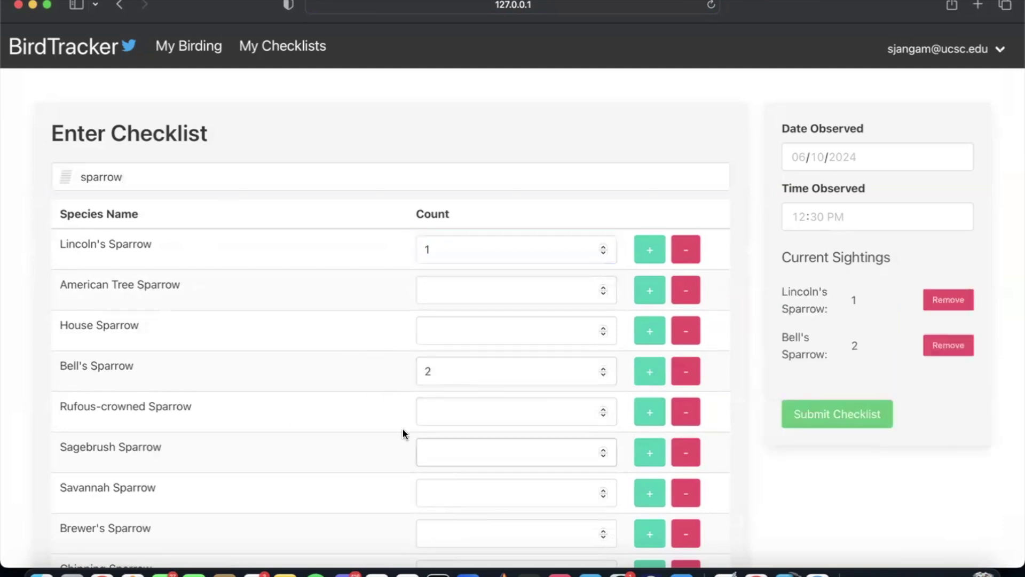
# Step: Search 'hawk' and record 3 Swainson's Hawks
pyautogui.scroll(-5, 373, 417)
pyautogui.doubleClick(210, 182)
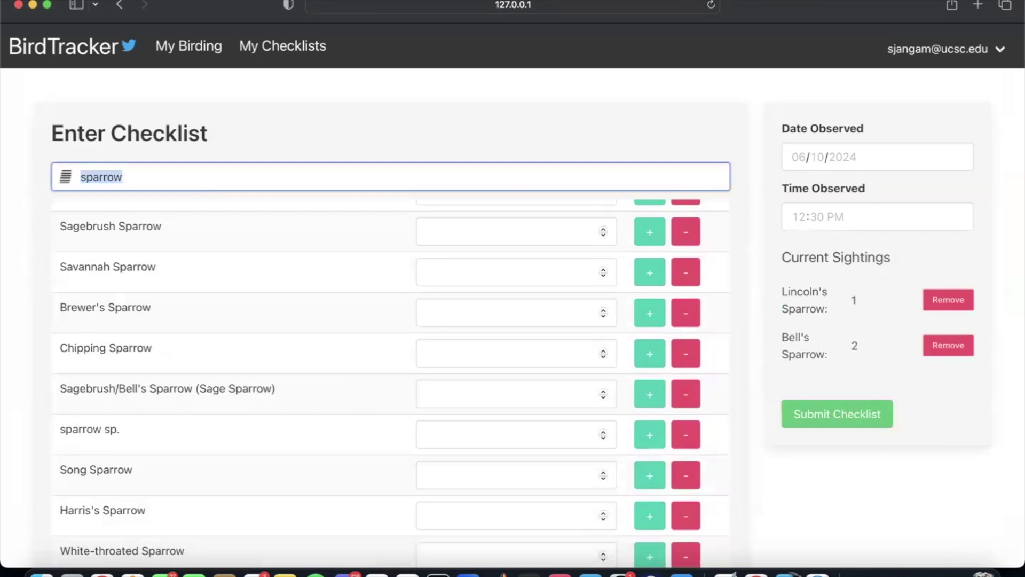
pyautogui.press('BackSpace')
pyautogui.write('hawk')
pyautogui.click(469, 243)
pyautogui.write('3')
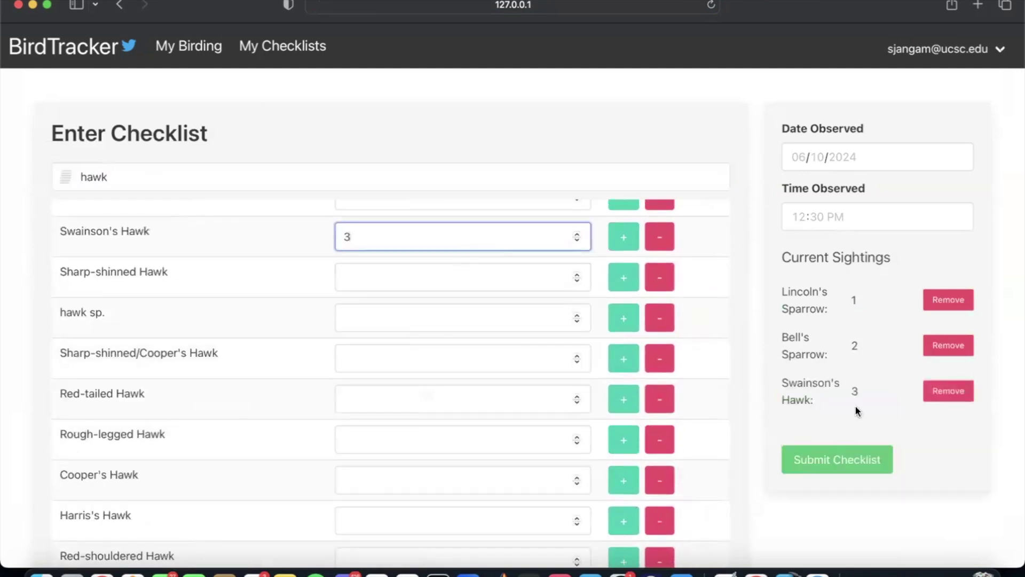
# Step: Clear the hawk search so the full species list shows again
pyautogui.scroll(2, 689, 267)
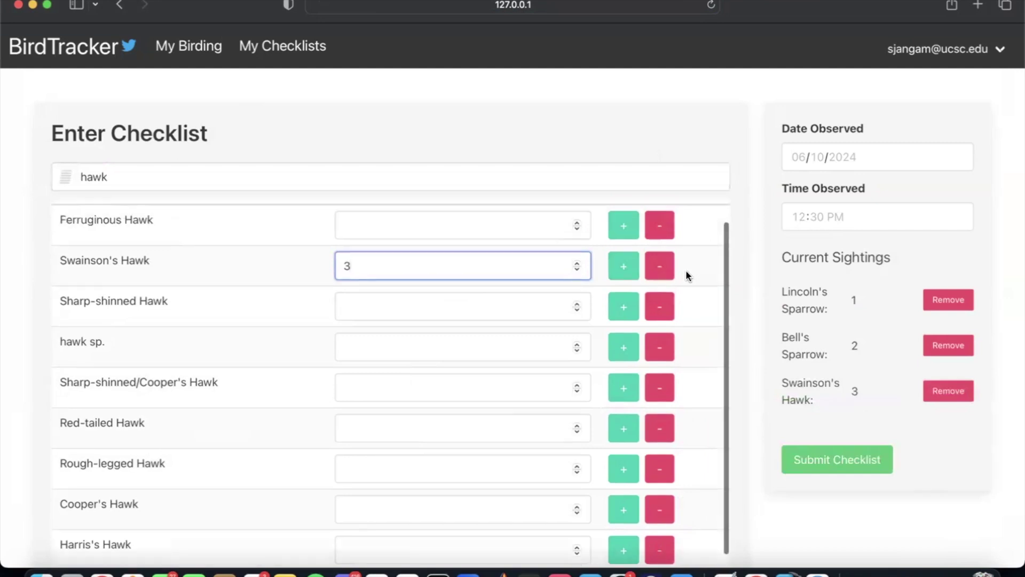
pyautogui.click(436, 241)
pyautogui.click(139, 175)
pyautogui.doubleClick(139, 175)
pyautogui.press('BackSpace')
pyautogui.scroll(-5, 339, 309)
pyautogui.scroll(-10, 338, 303)
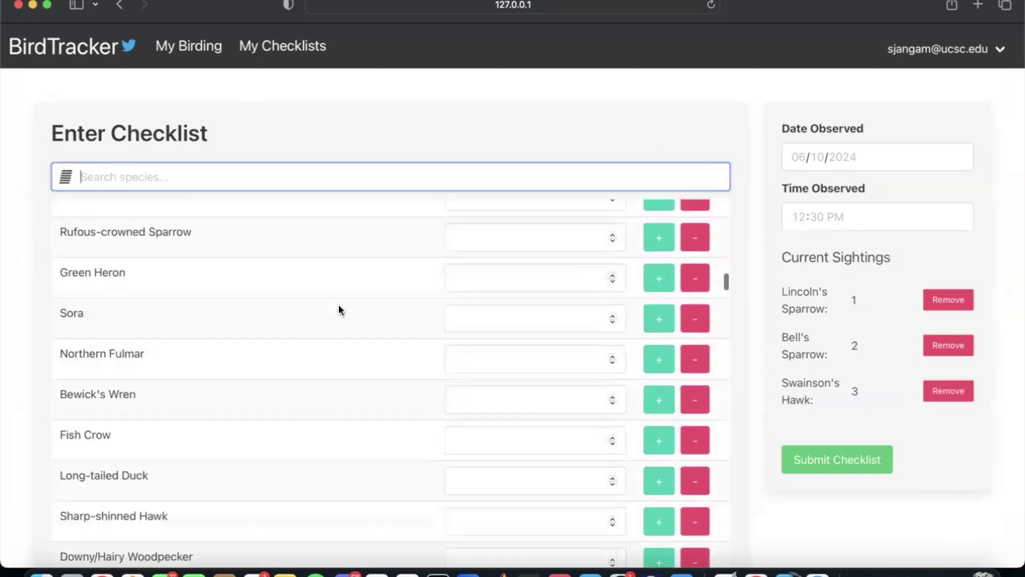
pyautogui.click(787, 291)
# Step: Remove Lincoln's Sparrow from the sightings summary, then re-edit its count
pyautogui.moveTo(786, 295); pyautogui.dragTo(873, 375)
pyautogui.click(876, 375)
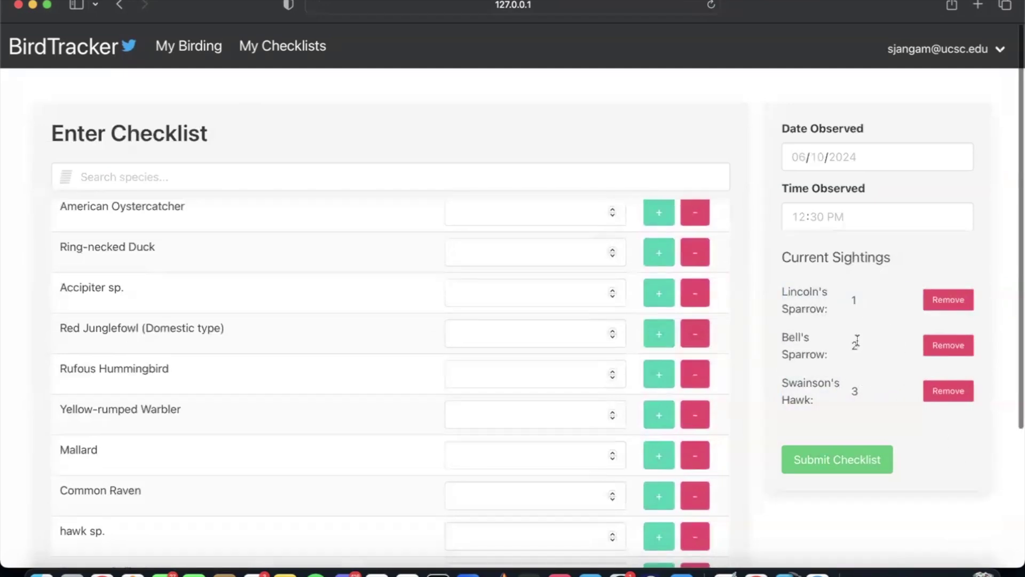
pyautogui.scroll(-5, 539, 318)
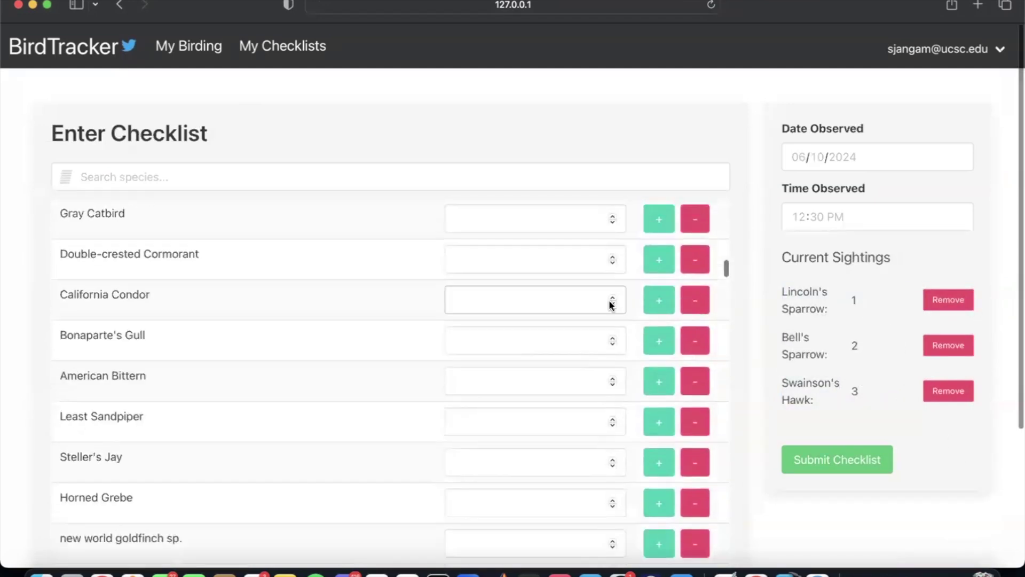
pyautogui.click(927, 300)
pyautogui.scroll(10, 557, 357)
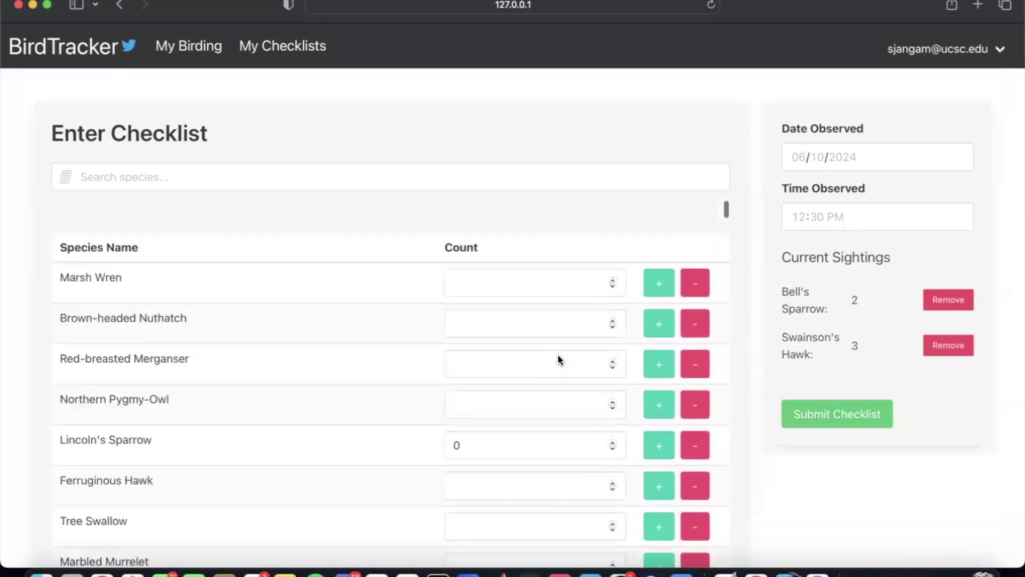
pyautogui.click(485, 412)
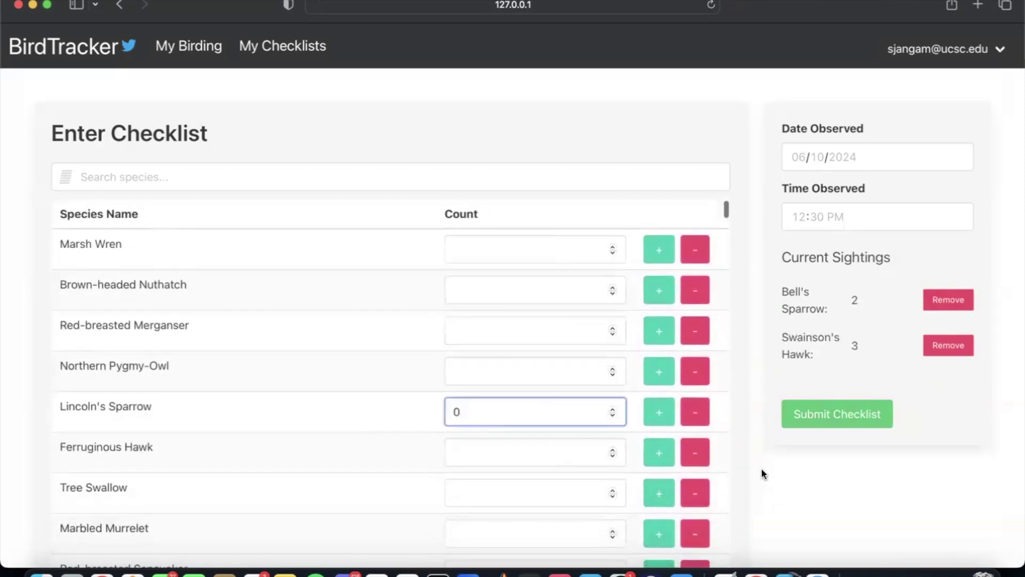
# Step: Re-enter Lincoln's Sparrow as 1 and set the observation date to June 9, 2024
pyautogui.write('1')
pyautogui.click(938, 423)
pyautogui.click(870, 159)
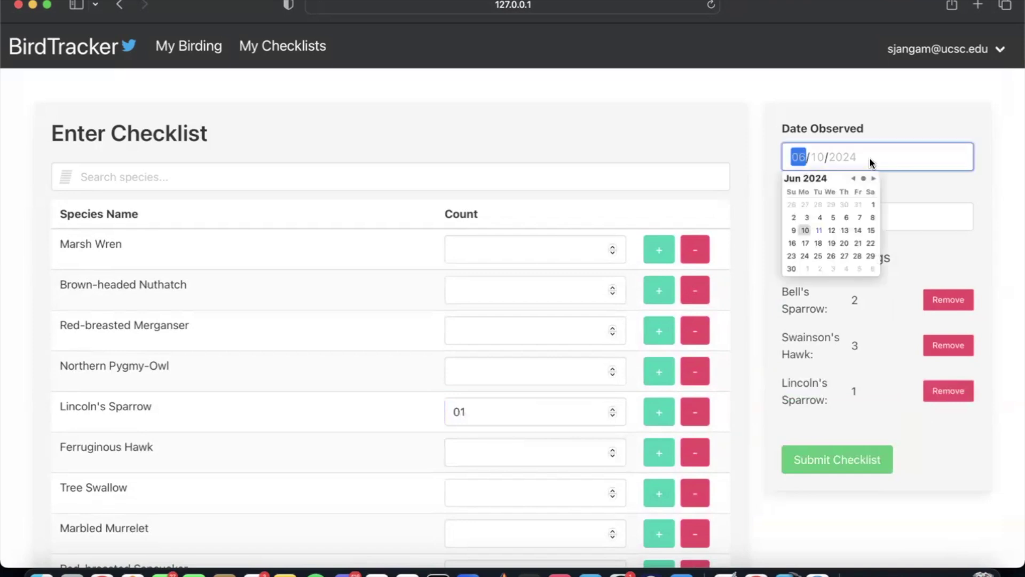
pyautogui.click(844, 230)
pyautogui.click(793, 230)
pyautogui.click(972, 186)
# Step: Set the observation time to 12:10 AM and submit the checklist, returning to the welcome map
pyautogui.click(853, 213)
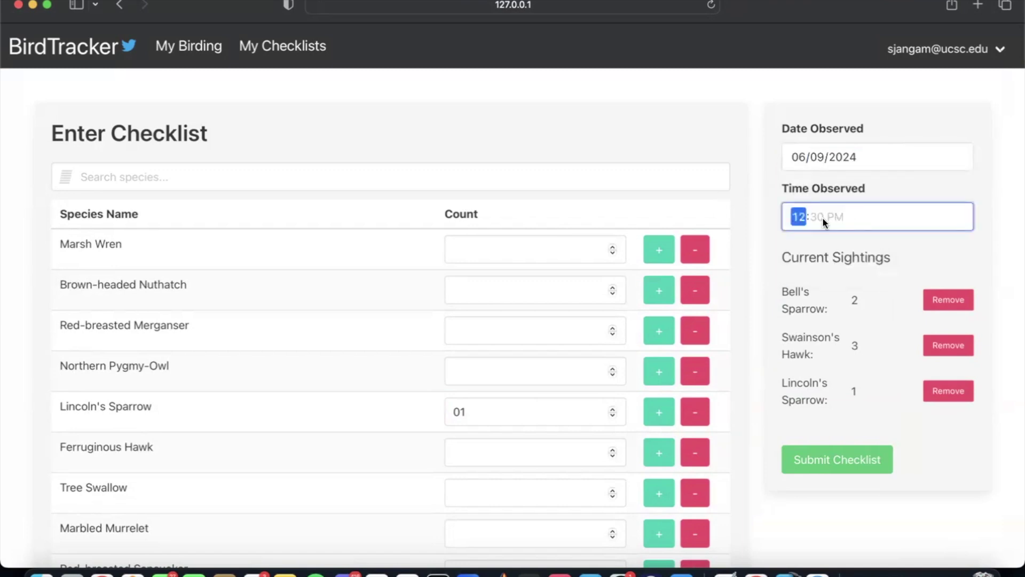
pyautogui.write('10 AM')
pyautogui.click(964, 240)
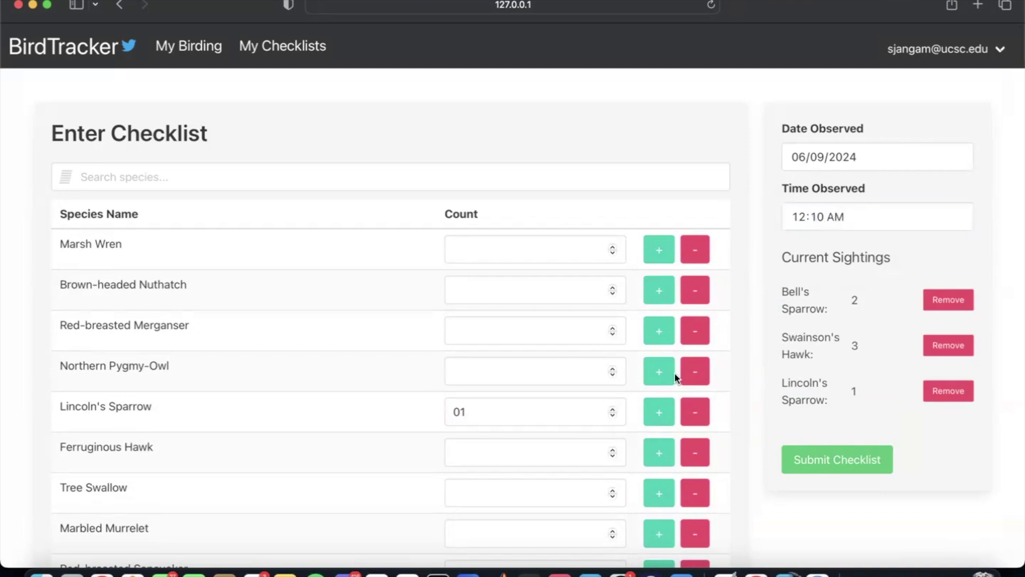
pyautogui.click(848, 463)
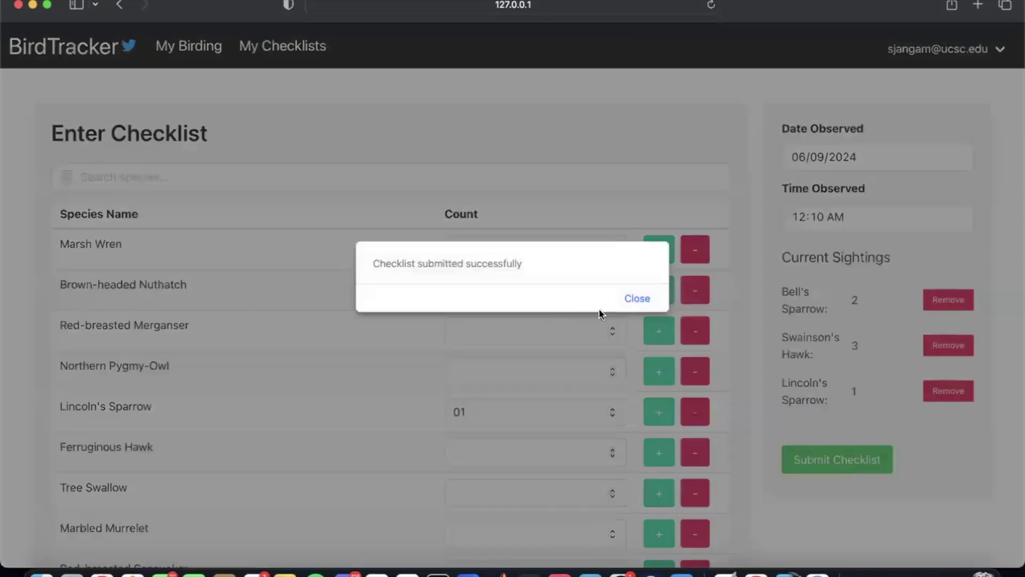
pyautogui.click(640, 297)
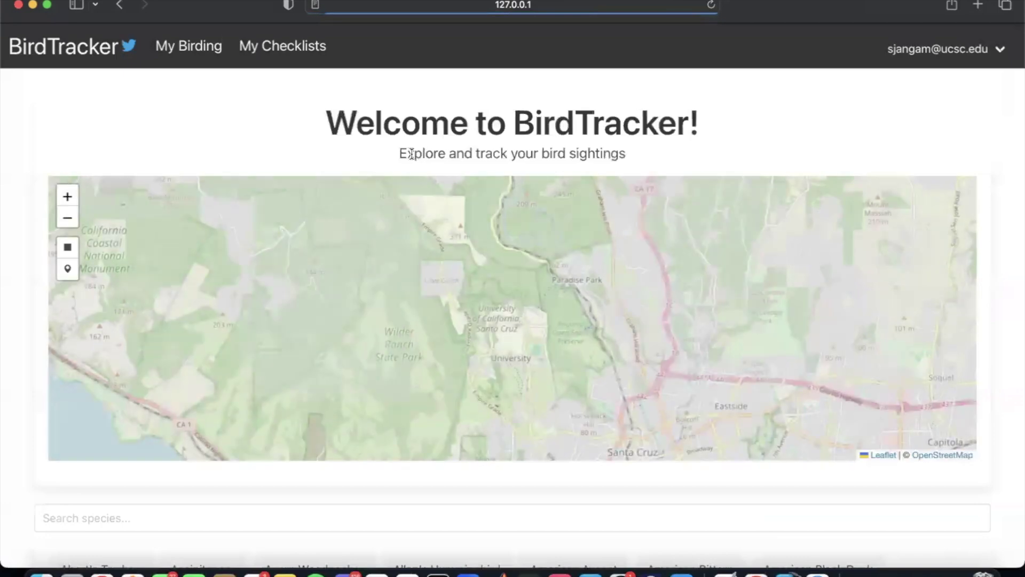
pyautogui.scroll(-2, 484, 297)
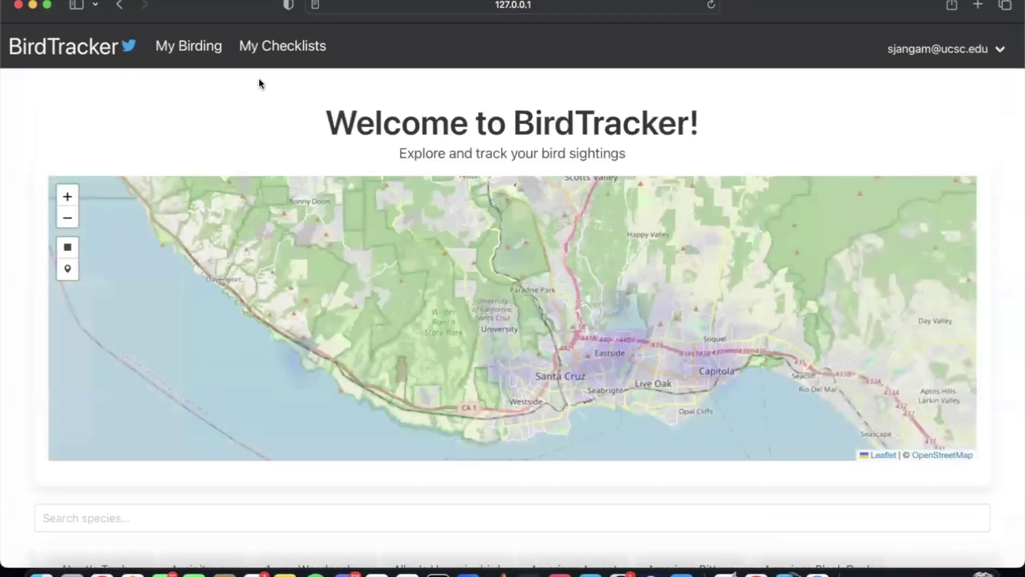
# Step: Open My Checklists and expand the 2024-06-10, 2024-05-28 and 2024-06-01 checklists
pyautogui.click(287, 52)
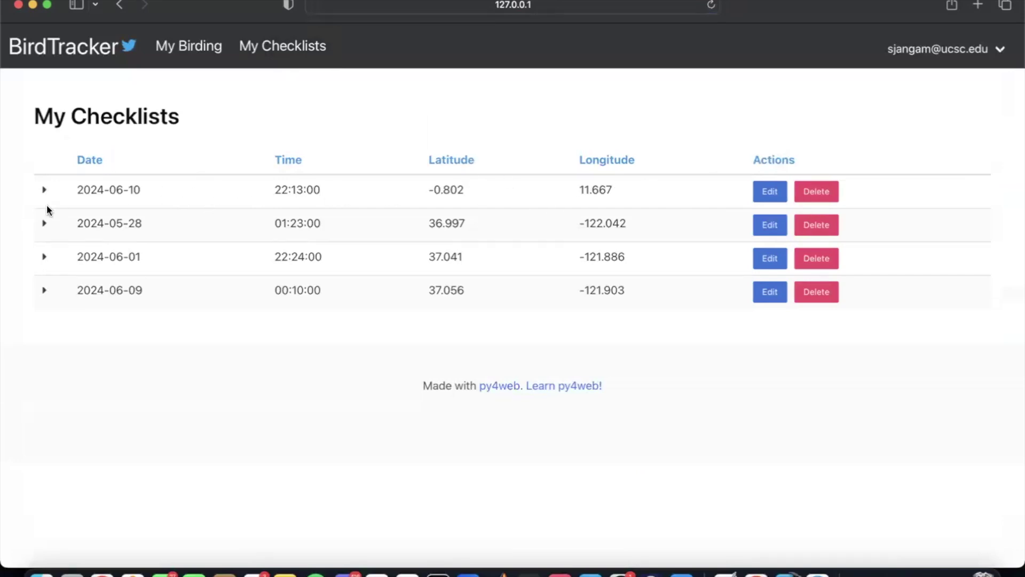
pyautogui.click(115, 191)
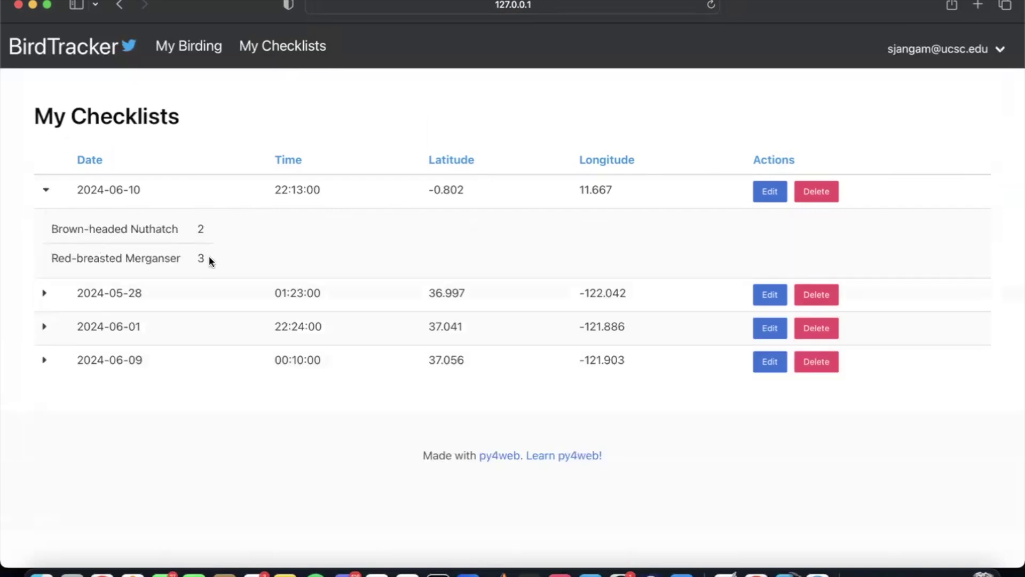
pyautogui.click(139, 297)
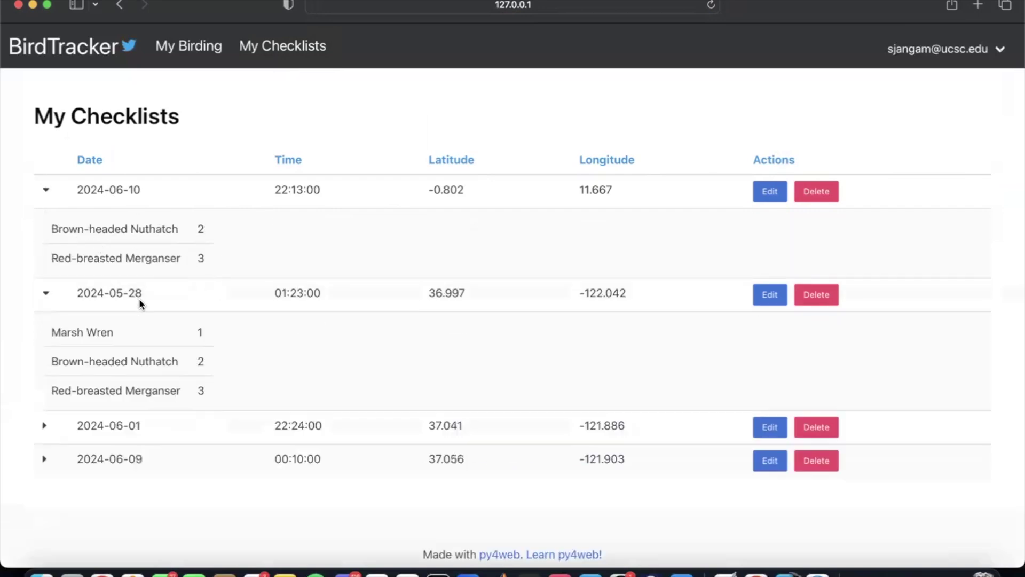
pyautogui.click(124, 423)
pyautogui.scroll(-5, 124, 422)
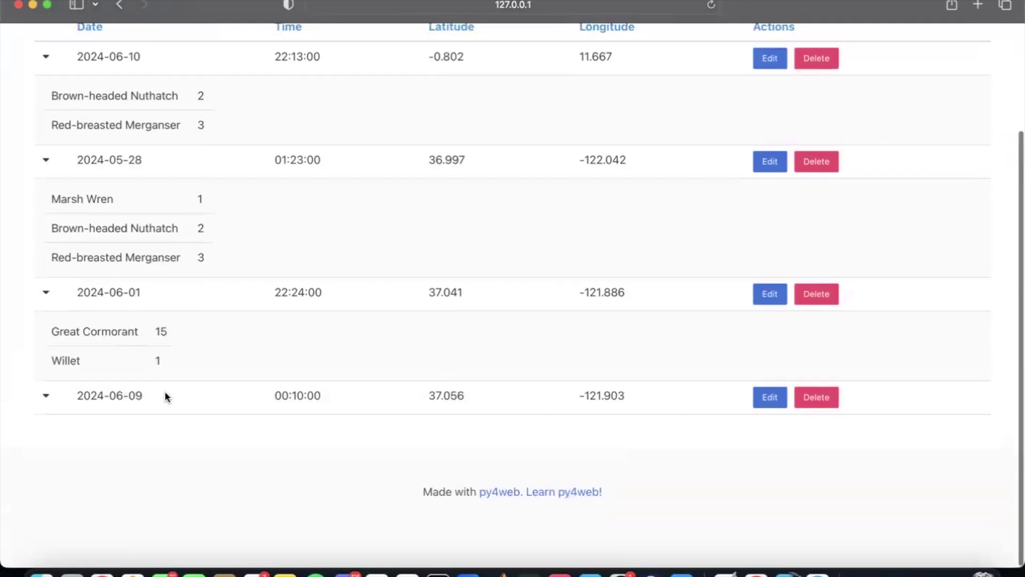
pyautogui.scroll(1, 731, 429)
# Step: Delete the 2024-06-09 checklist with confirmation, then re-expand the 2024-06-10 entry
pyautogui.click(818, 427)
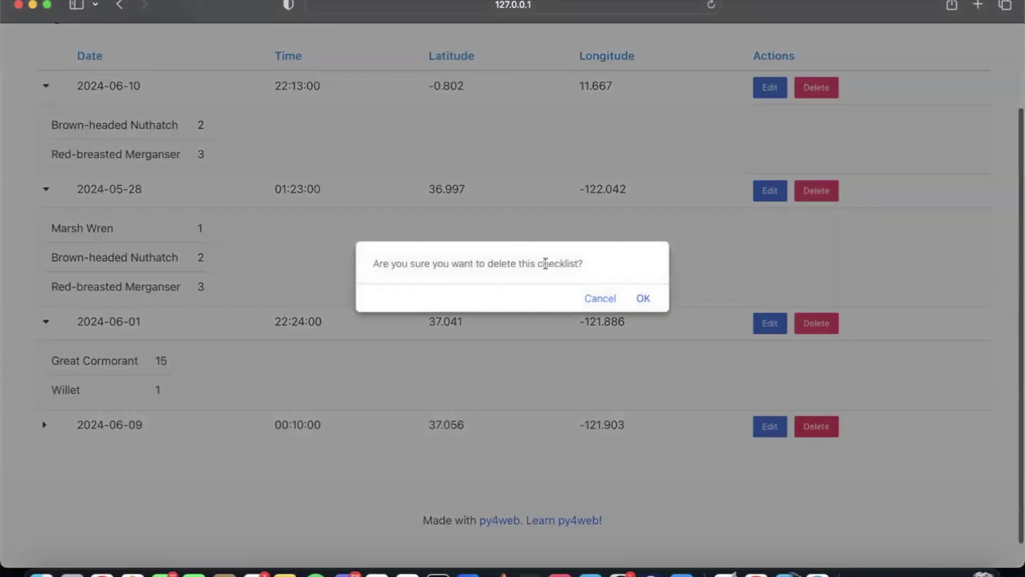
pyautogui.moveTo(603, 263); pyautogui.dragTo(380, 263)
pyautogui.click(645, 298)
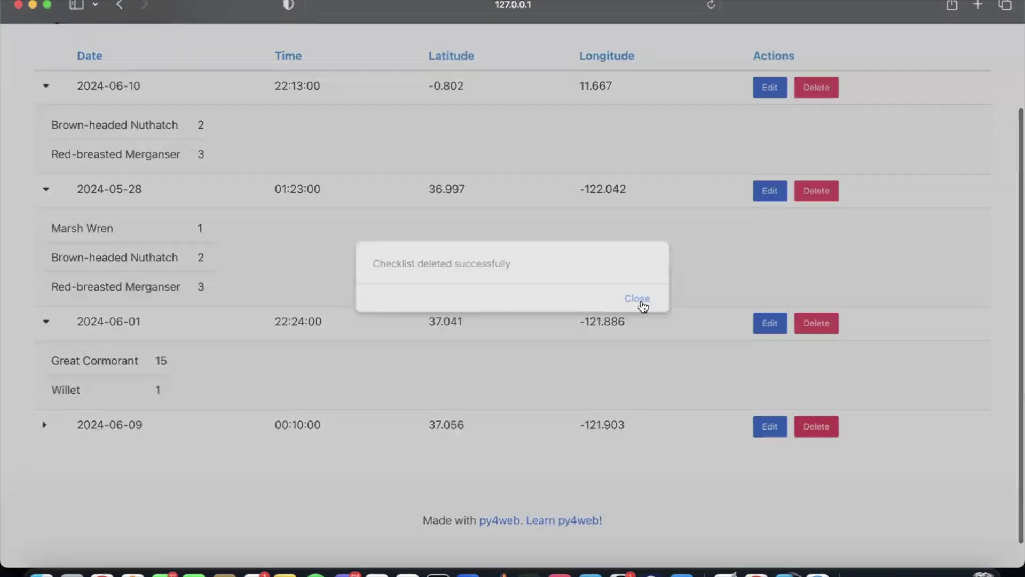
pyautogui.click(638, 297)
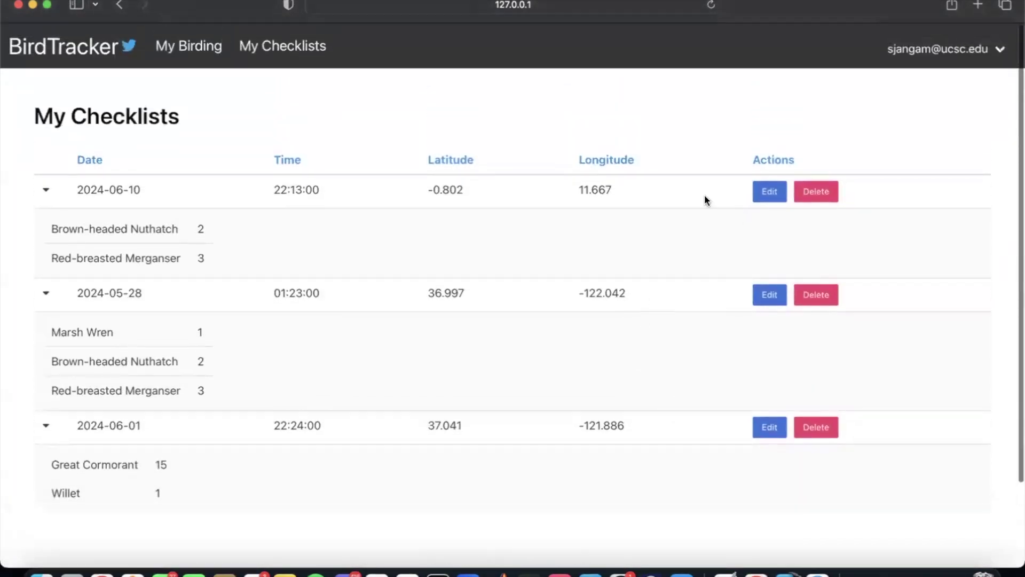
pyautogui.click(660, 189)
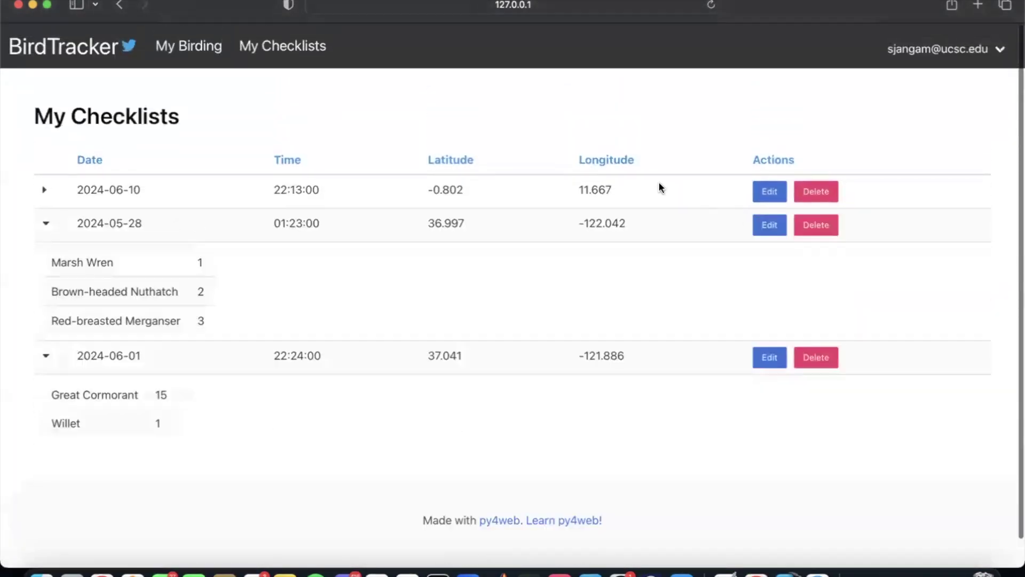
pyautogui.click(605, 188)
pyautogui.moveTo(209, 225); pyautogui.dragTo(200, 227)
pyautogui.click(238, 232)
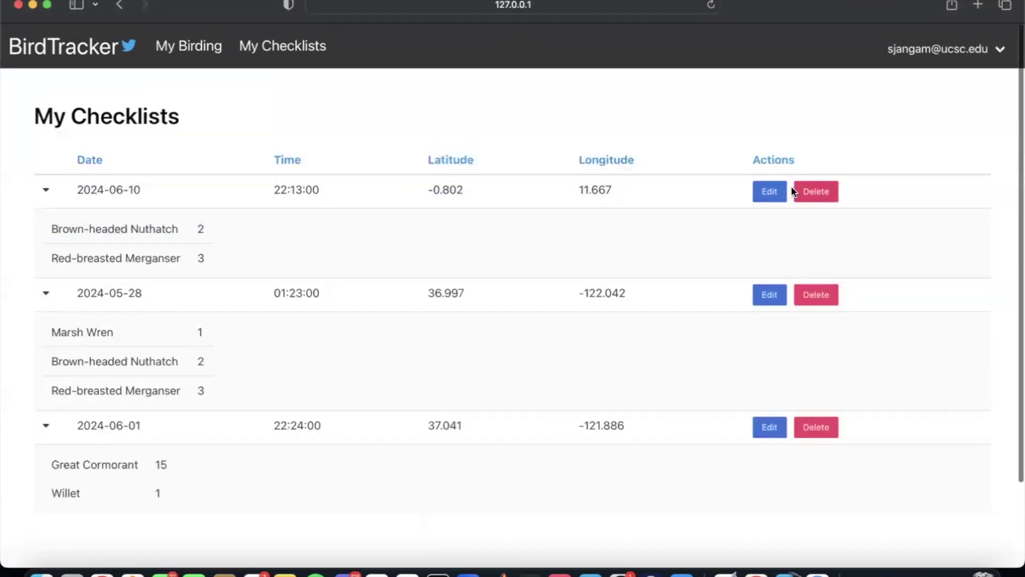
# Step: Edit the 2024-06-10 checklist to Brown-headed Nuthatch 1 and Red-breasted Merganser 2, and resubmit
pyautogui.click(774, 193)
pyautogui.scroll(-3, 766, 238)
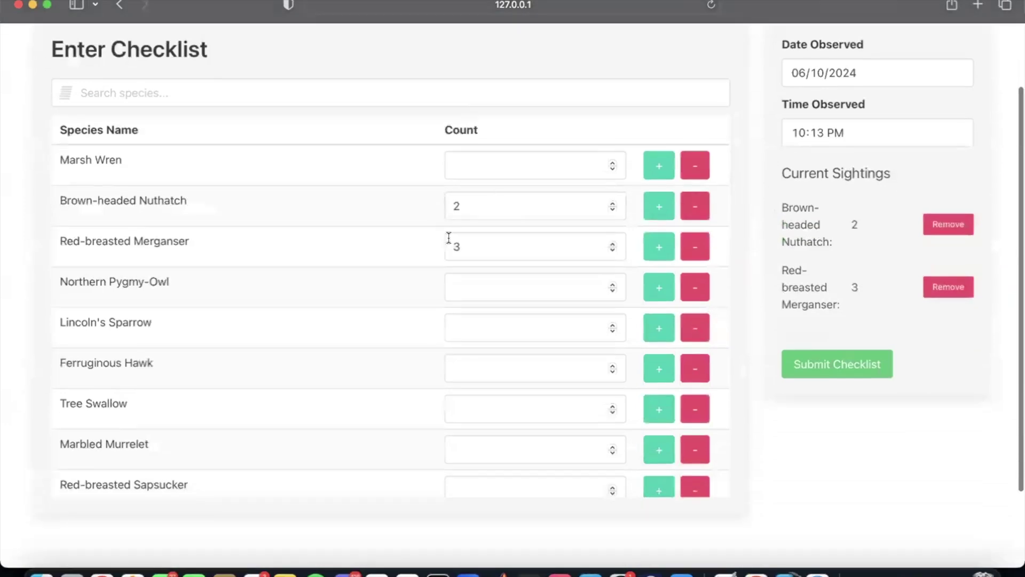
pyautogui.click(508, 209)
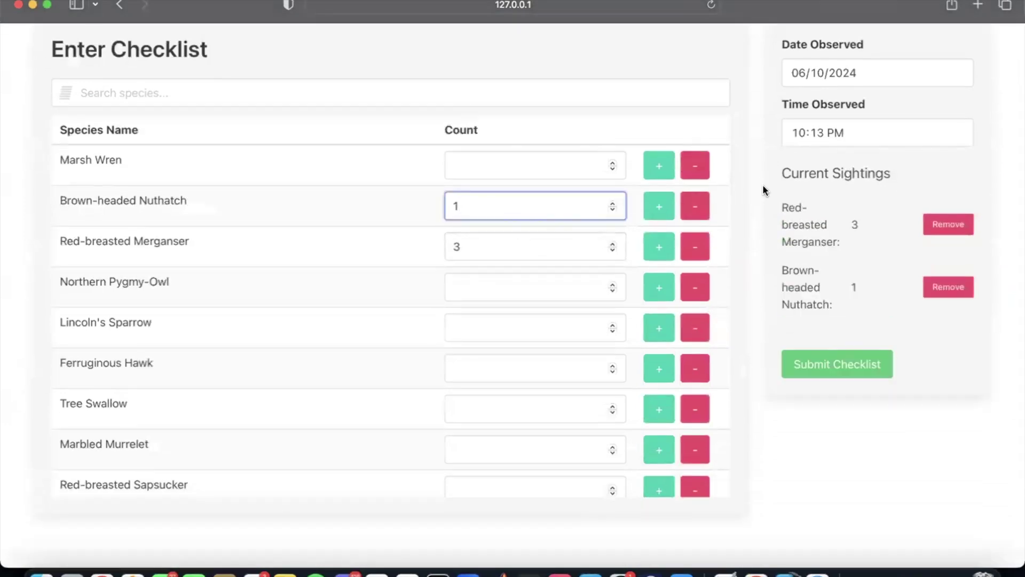
pyautogui.click(694, 244)
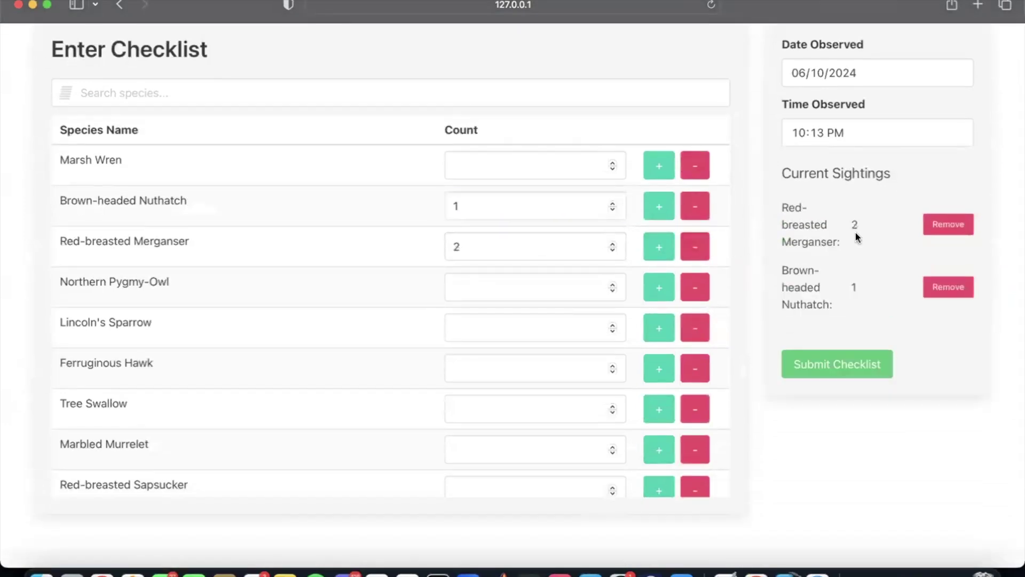
pyautogui.click(863, 369)
pyautogui.click(639, 297)
# Step: Return to My Checklists and expand the 2024-06-10 entry to verify the new counts
pyautogui.click(301, 51)
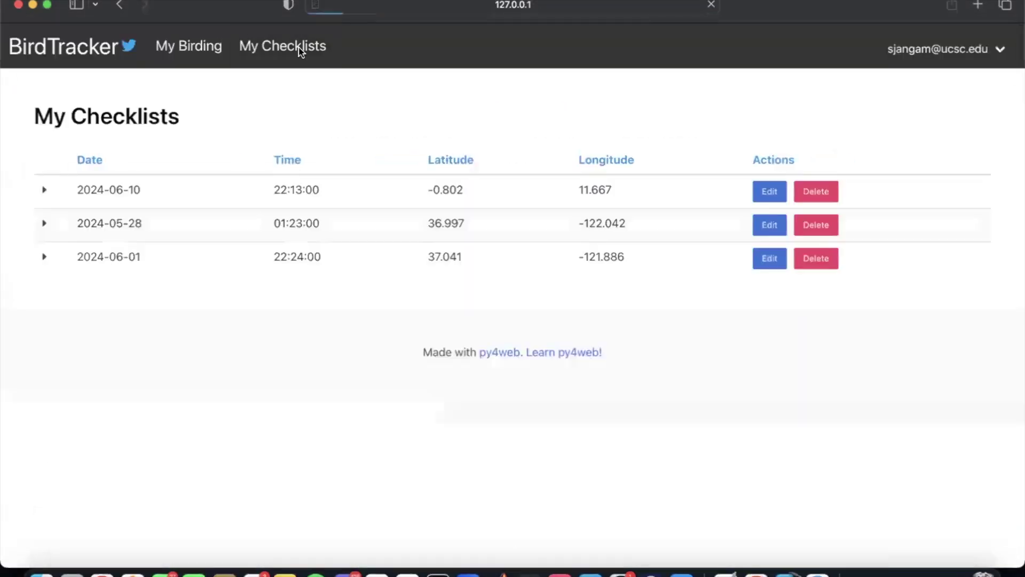
pyautogui.click(341, 198)
pyautogui.moveTo(214, 251); pyautogui.dragTo(177, 228)
pyautogui.click(419, 223)
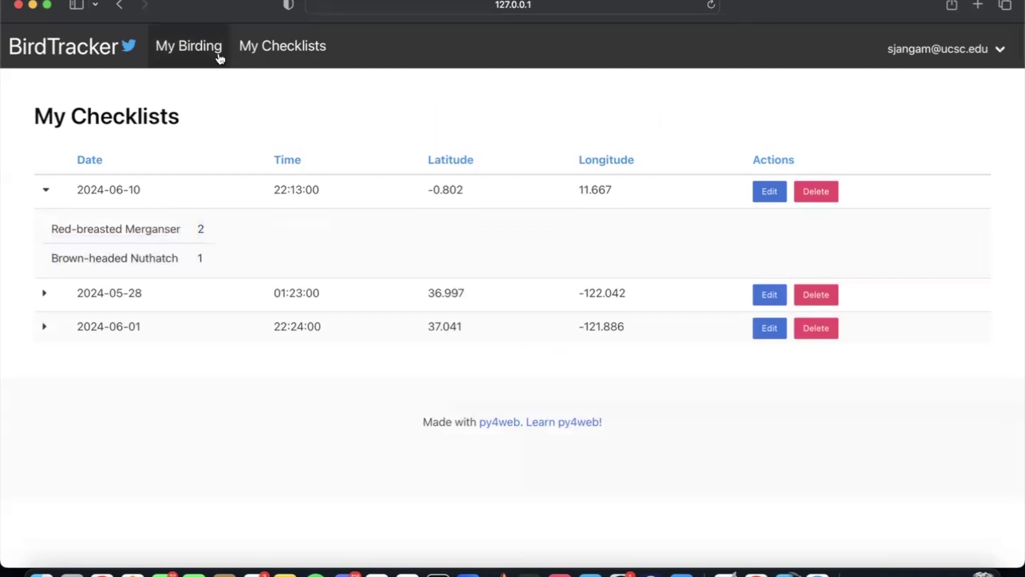
# Step: Return to the BirdTracker home page and open the My Birding dashboard
pyautogui.click(135, 60)
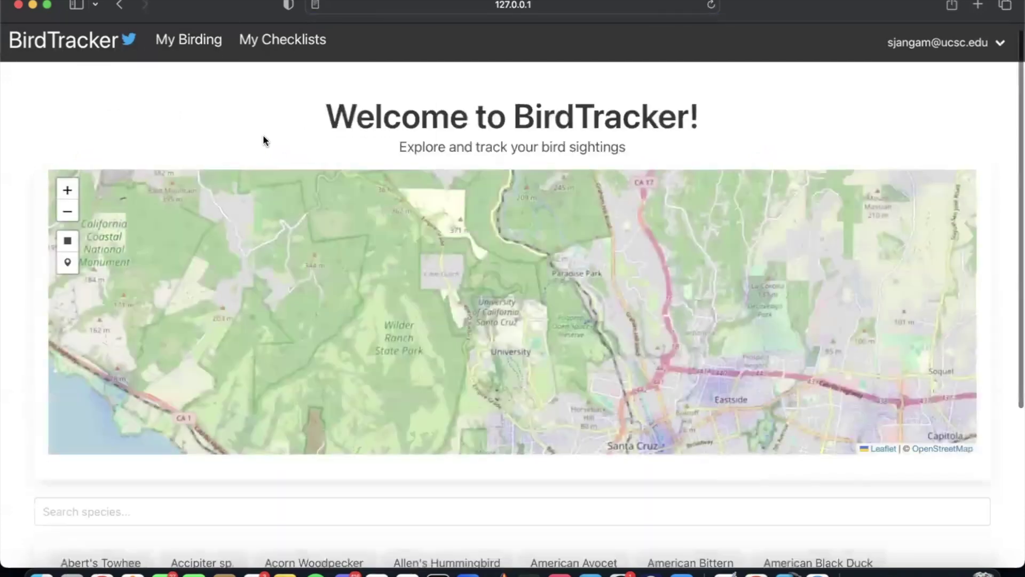
pyautogui.scroll(-1, 291, 127)
pyautogui.scroll(1, 219, 46)
pyautogui.click(185, 58)
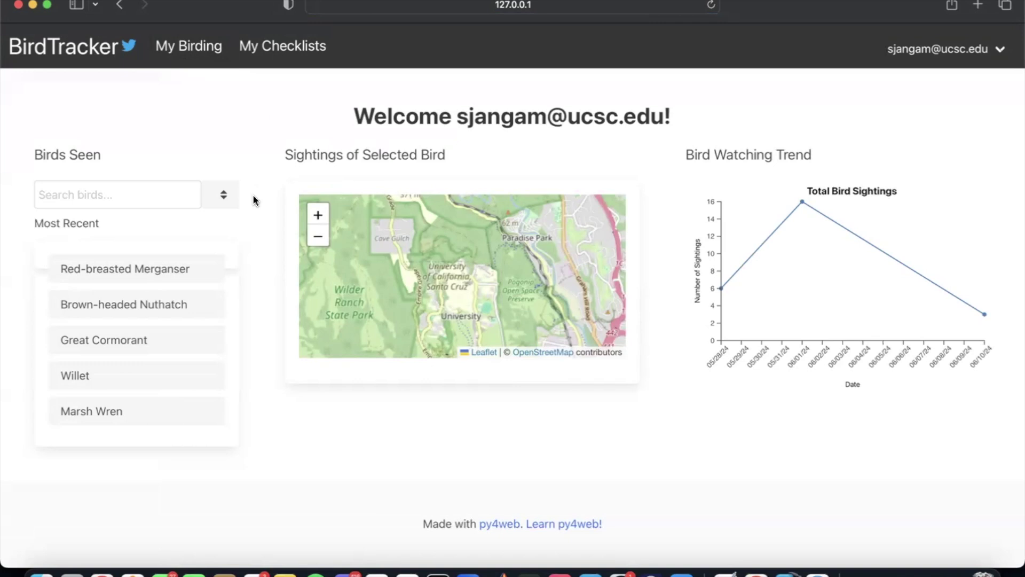
# Step: View sightings for Great Cormorant, Brown-headed Nuthatch, Red-breasted Merganser and Willet, zooming the map out twice
pyautogui.click(155, 342)
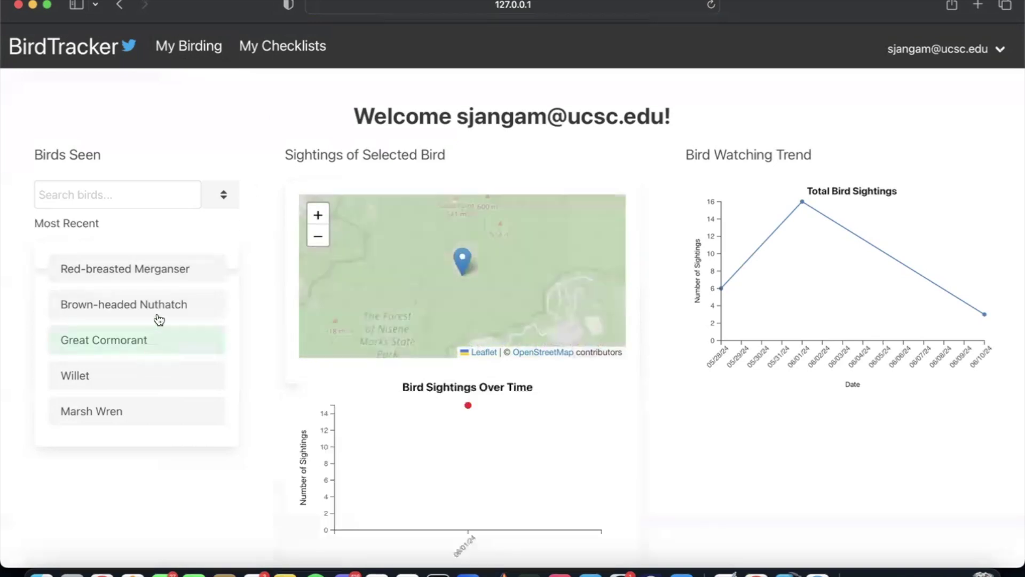
pyautogui.click(169, 299)
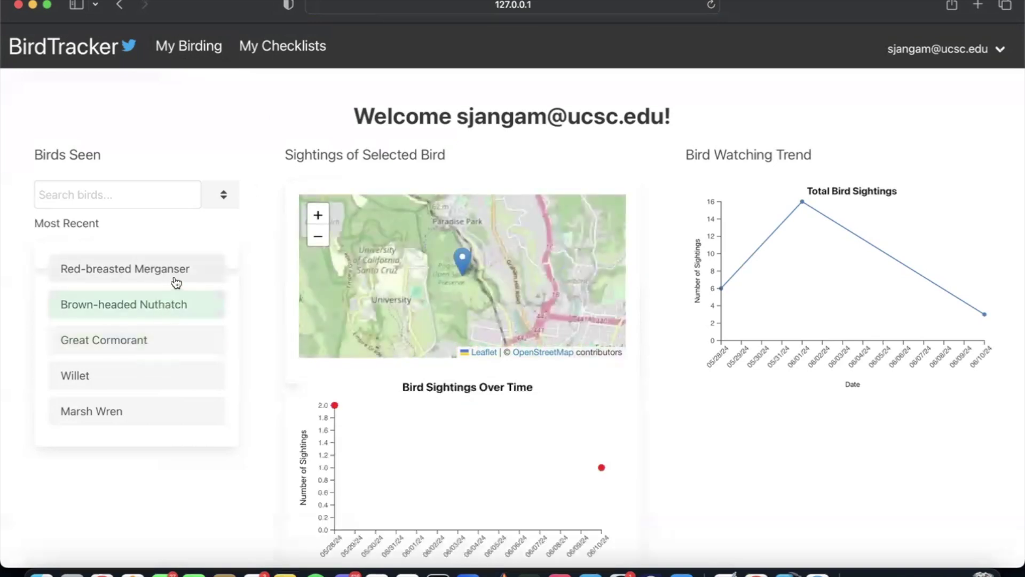
pyautogui.click(169, 268)
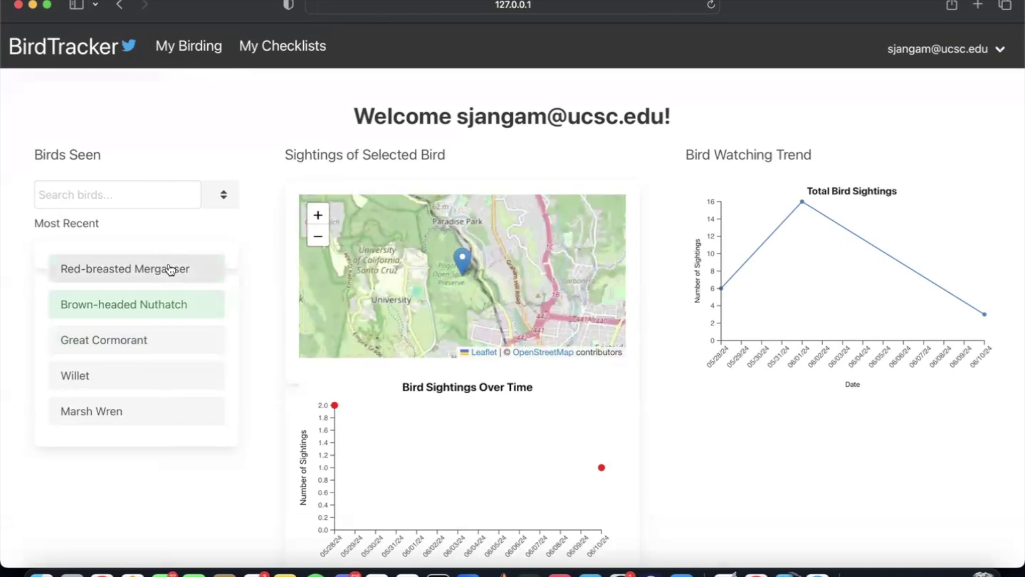
pyautogui.scroll(-1, 255, 393)
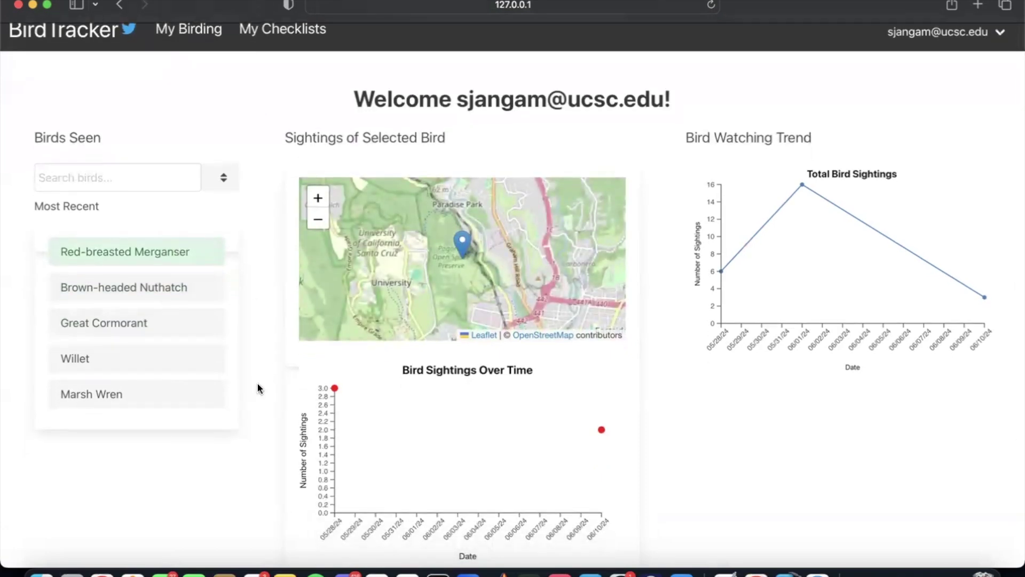
pyautogui.click(188, 366)
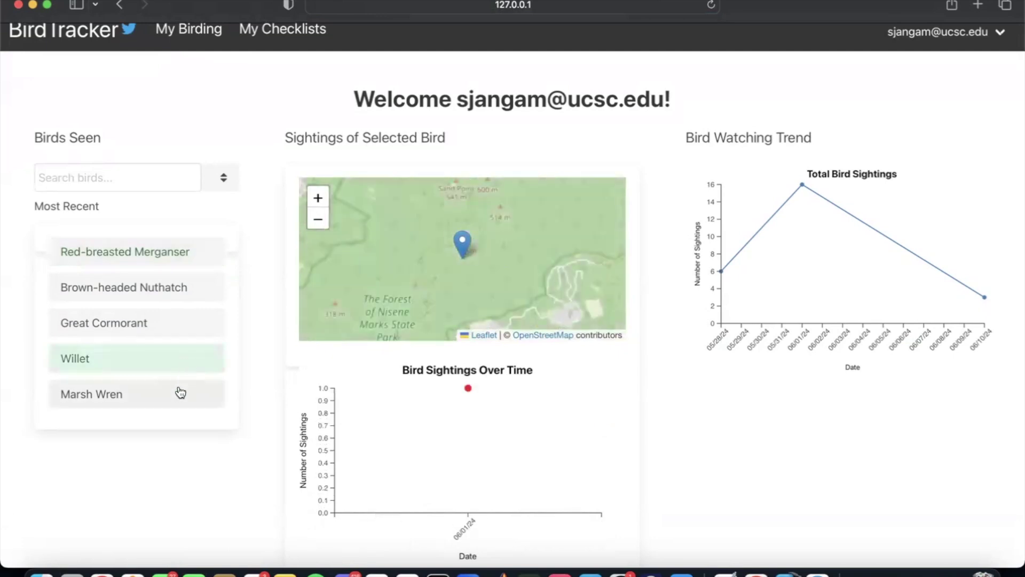
pyautogui.click(319, 220)
pyautogui.click(318, 220)
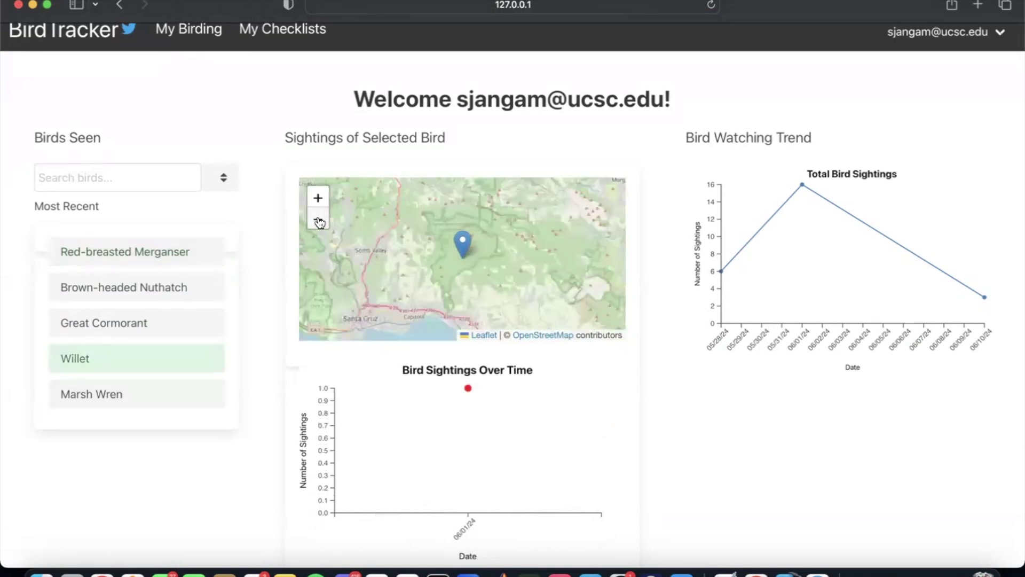
pyautogui.scroll(-3, 225, 387)
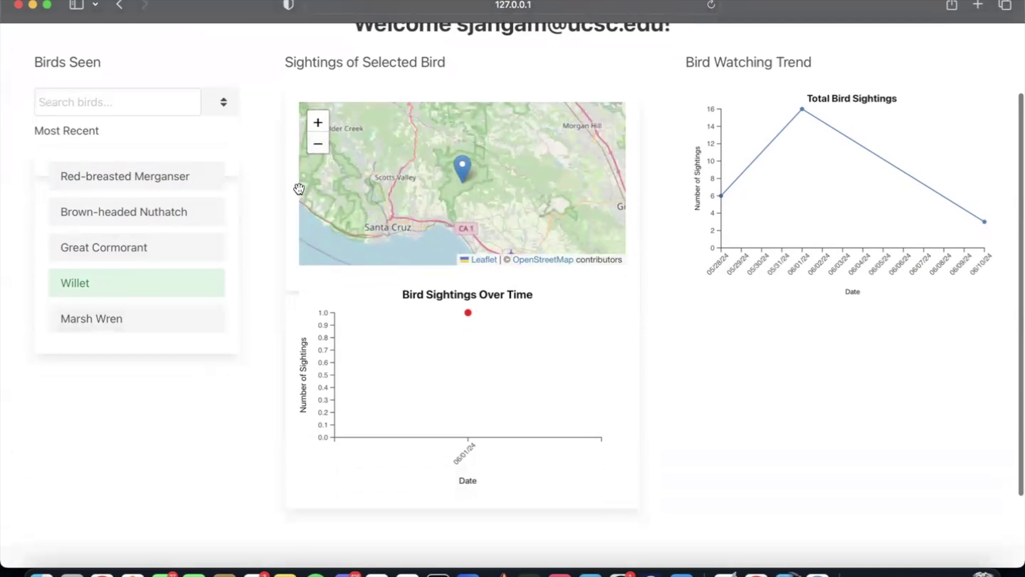
# Step: Show Marsh Wren, then Red-breasted Merganser again, zooming the map out to the Santa Cruz coast
pyautogui.click(151, 319)
pyautogui.click(312, 152)
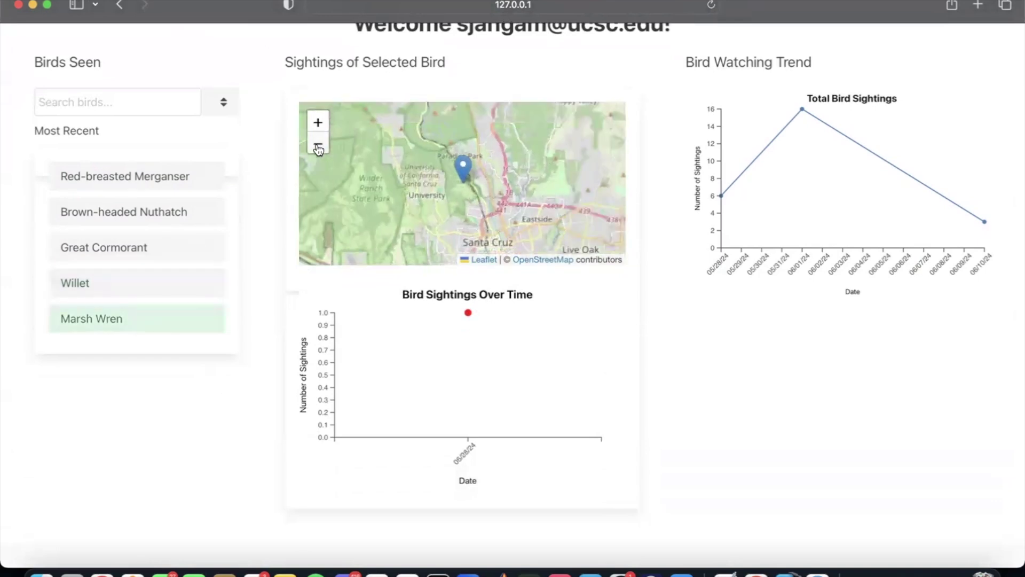
pyautogui.click(172, 177)
pyautogui.click(312, 150)
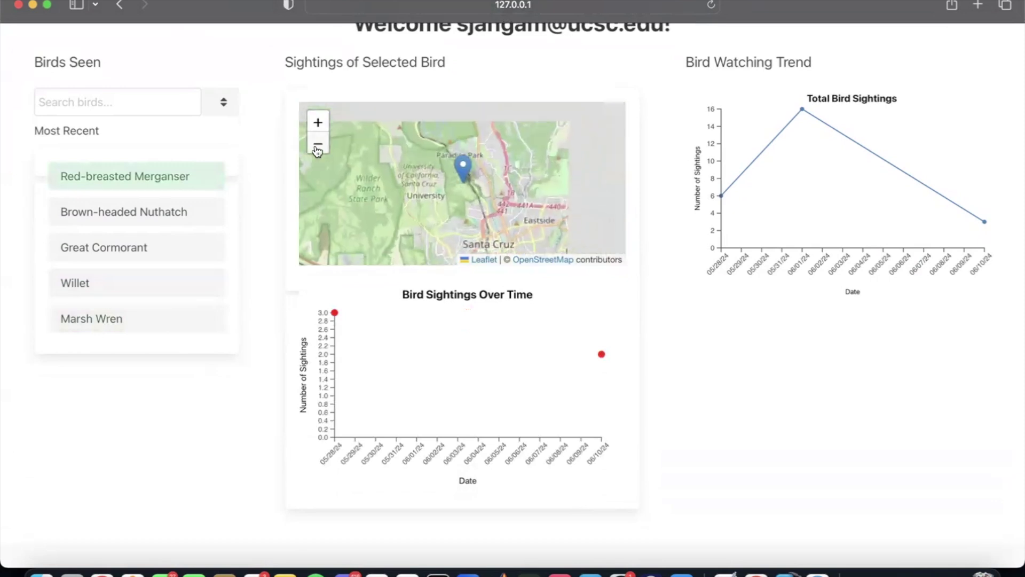
pyautogui.click(130, 100)
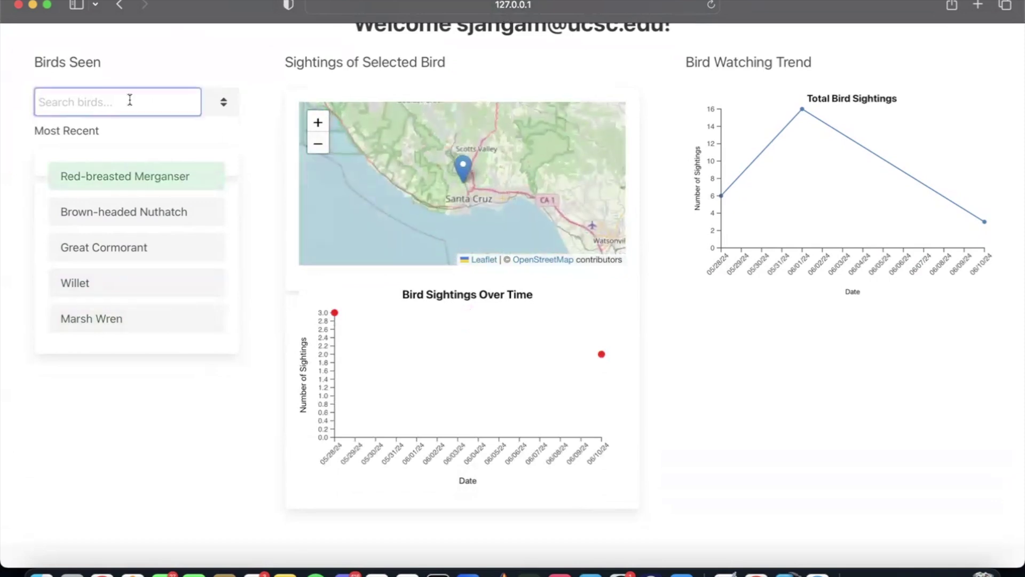
pyautogui.scroll(3, 239, 117)
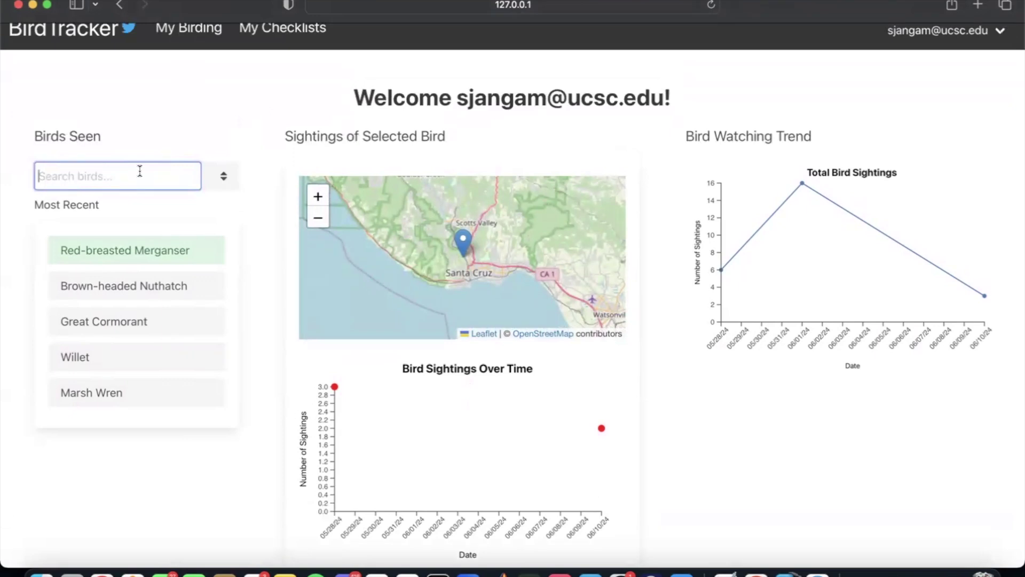
# Step: Search 'great cor', select Great Cormorant and zoom the map in on its sighting
pyautogui.write('great cor')
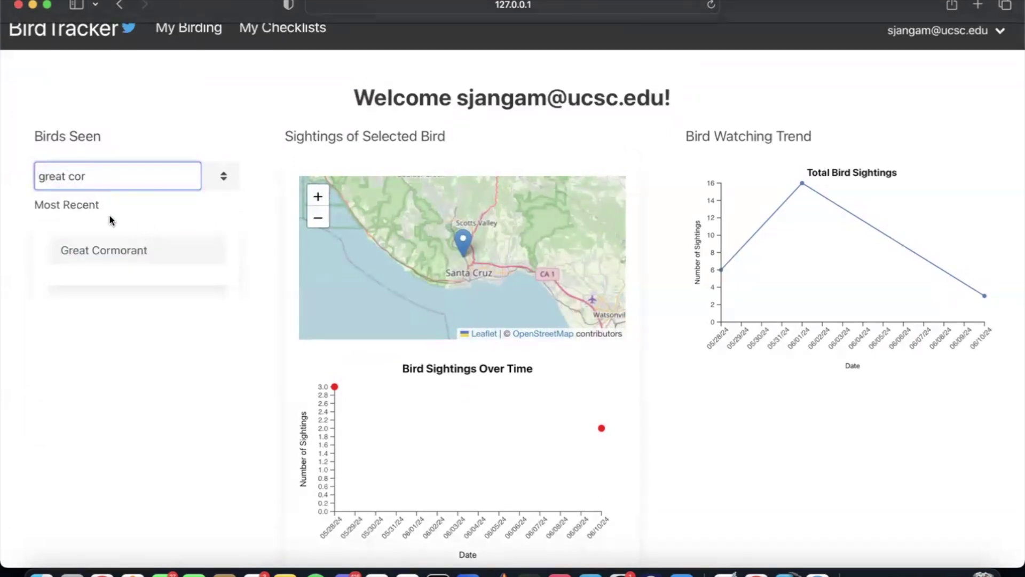
pyautogui.click(128, 251)
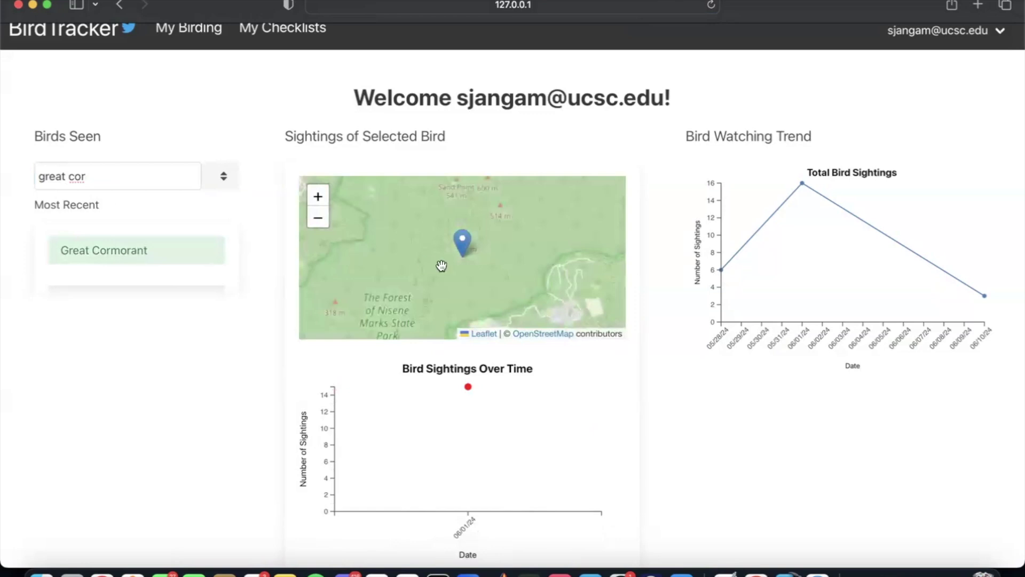
pyautogui.click(319, 197)
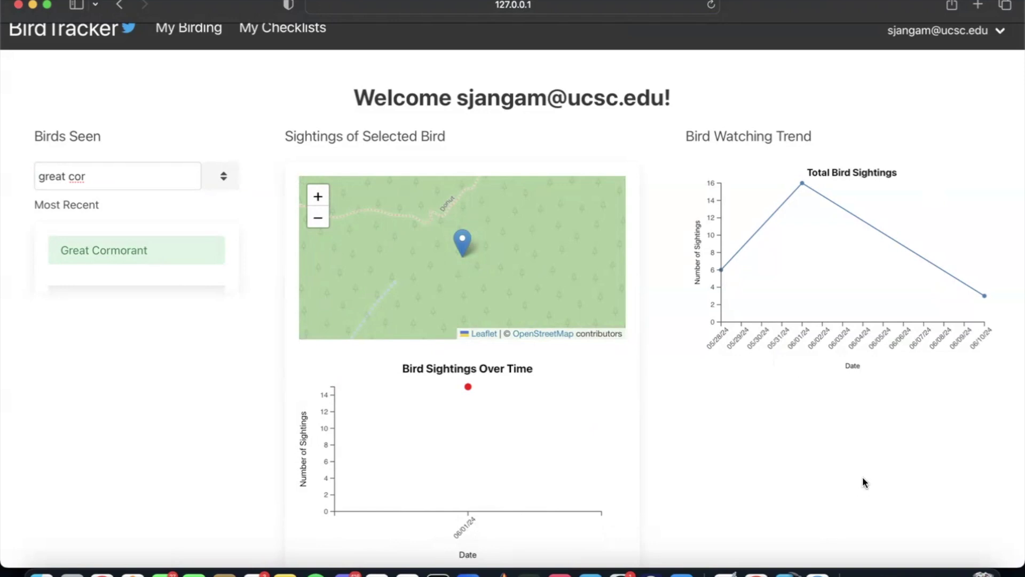
pyautogui.scroll(-1, 863, 477)
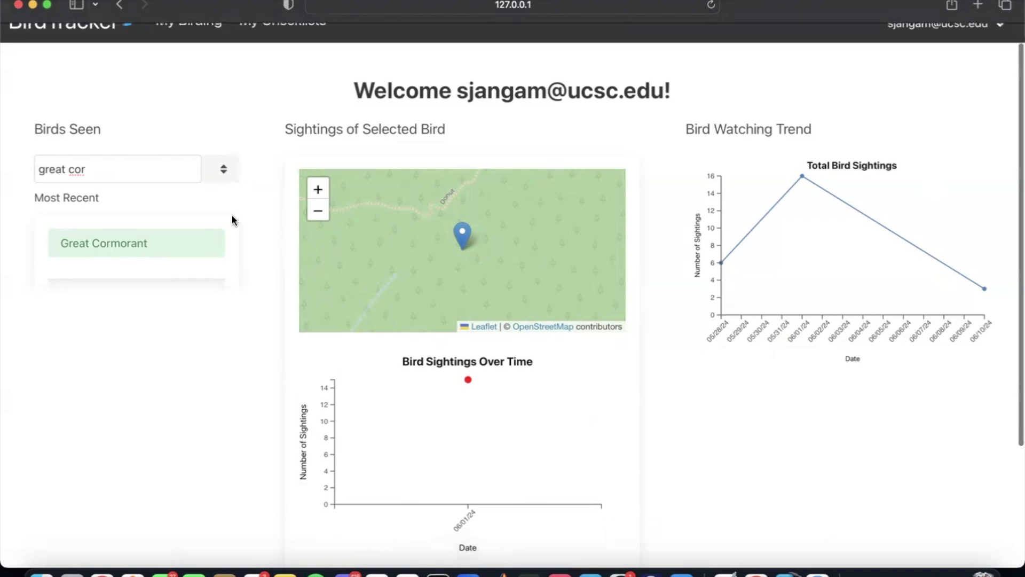
# Step: Clear the bird search so all five species are listed again
pyautogui.click(163, 181)
pyautogui.press('BackSpace')
pyautogui.press('BackSpace')
pyautogui.press('BackSpace')
pyautogui.press('BackSpace')
pyautogui.press('BackSpace')
pyautogui.press('BackSpace')
pyautogui.press('BackSpace')
pyautogui.press('BackSpace')
pyautogui.press('BackSpace')
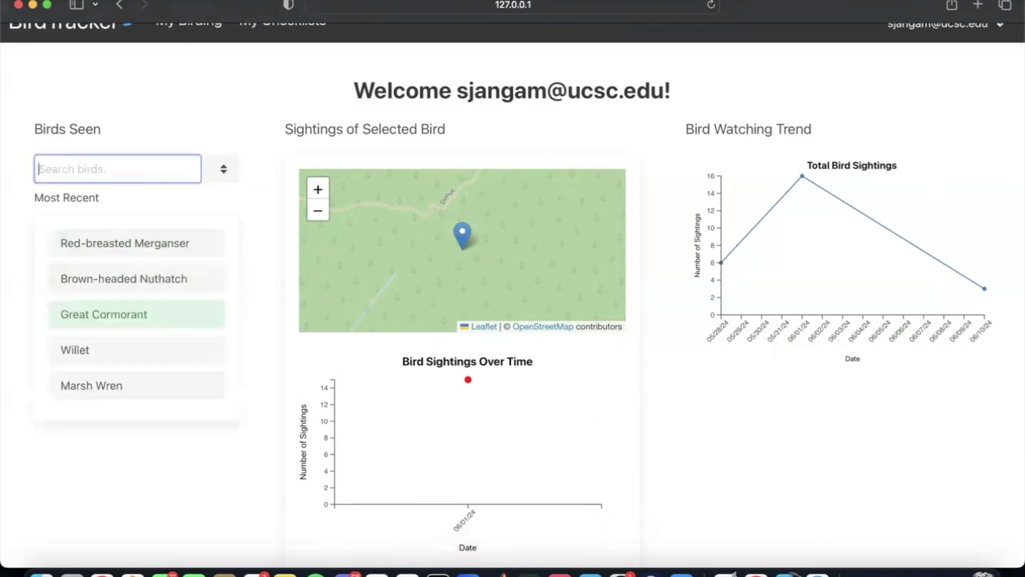
pyautogui.click(246, 143)
pyautogui.scroll(2, 246, 143)
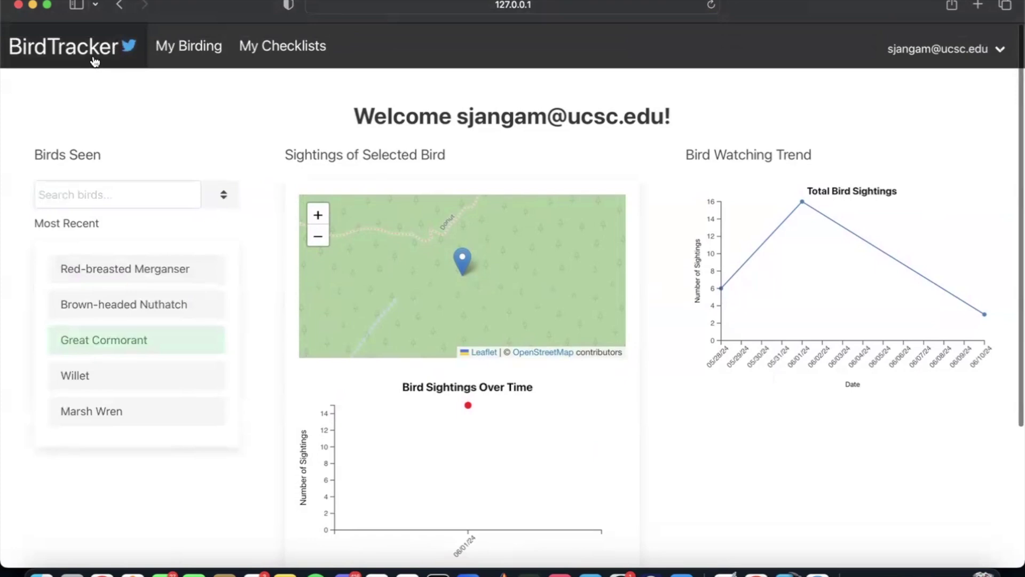
pyautogui.scroll(-3, 114, 89)
pyautogui.scroll(3, 114, 80)
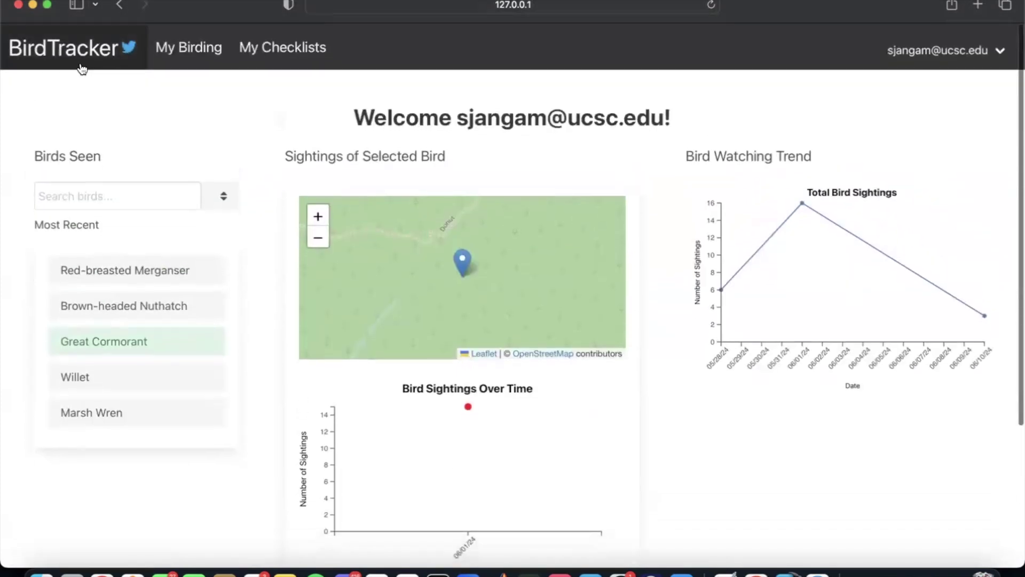
# Step: Go to the home page, zoom the map out two levels and pan east toward Gilroy
pyautogui.click(80, 63)
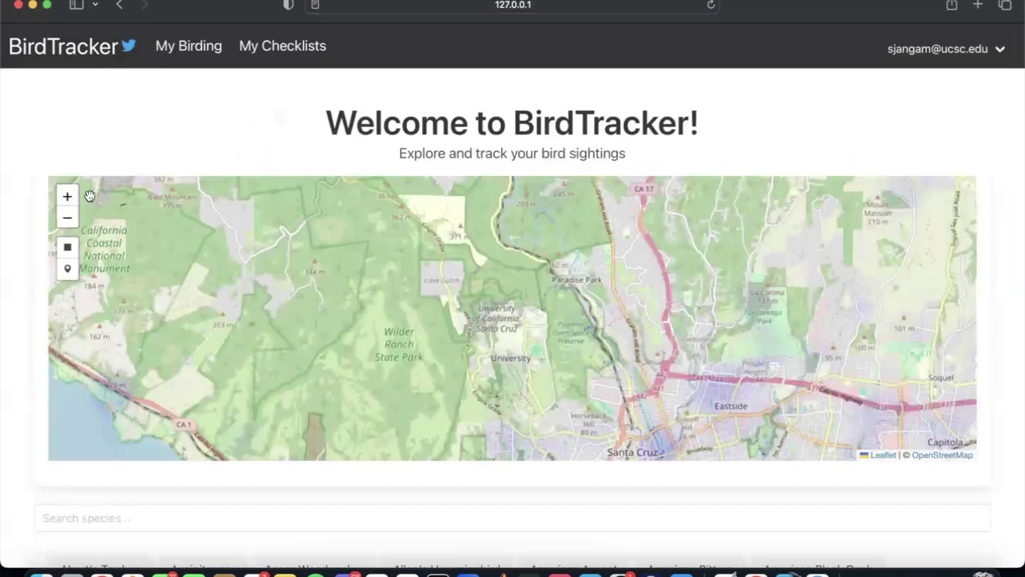
pyautogui.click(74, 219)
pyautogui.click(67, 218)
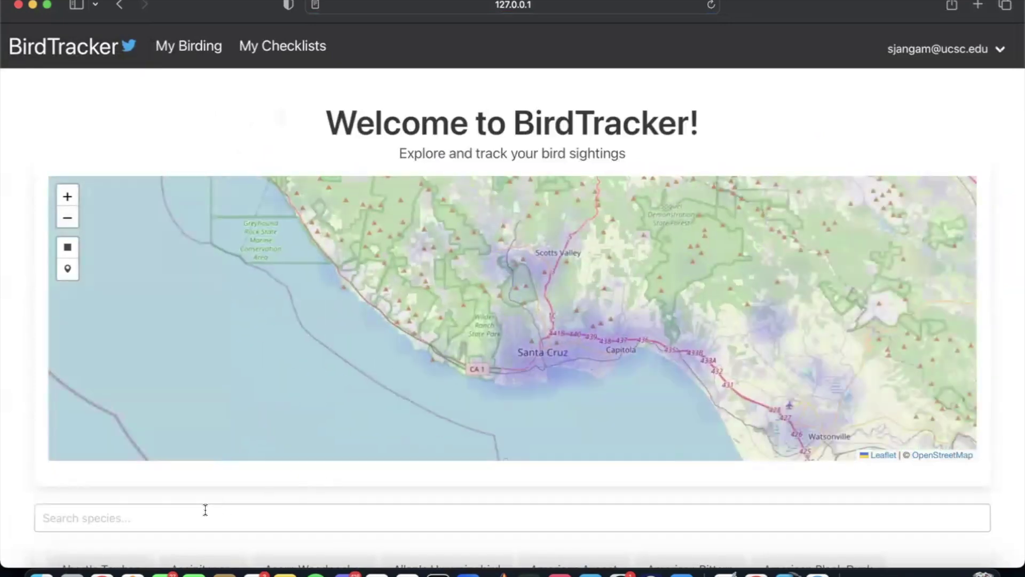
pyautogui.moveTo(566, 321); pyautogui.dragTo(285, 322)
# Step: Draw a small rectangle on the map east of Capitola, north of Watsonville
pyautogui.click(68, 246)
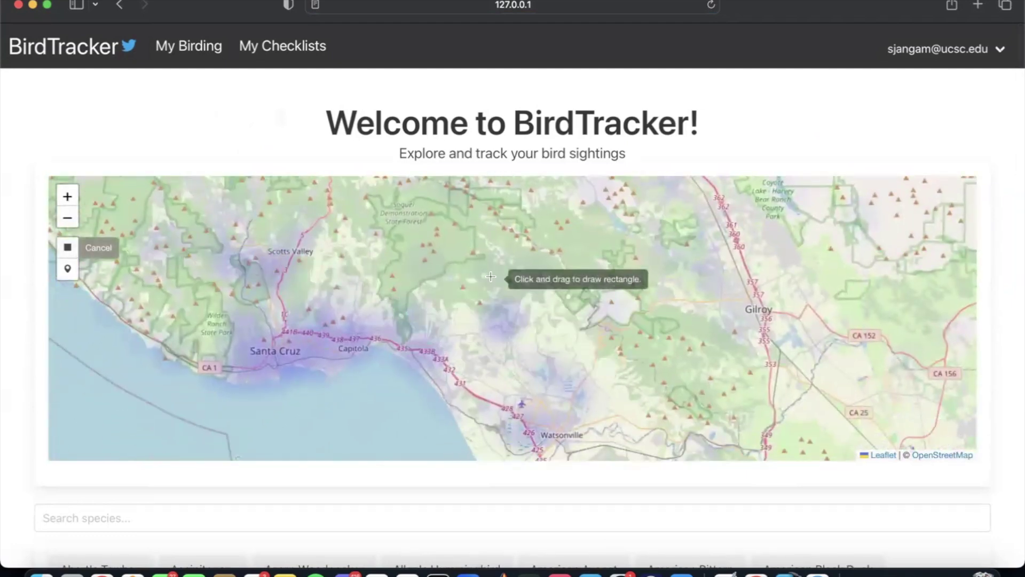
pyautogui.moveTo(437, 300); pyautogui.dragTo(537, 350)
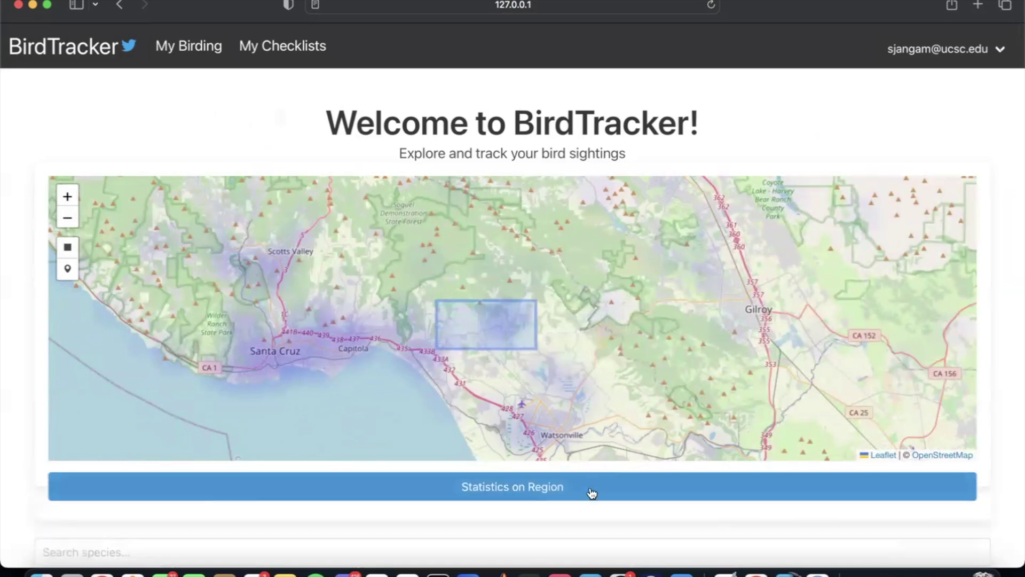
pyautogui.scroll(-3, 590, 492)
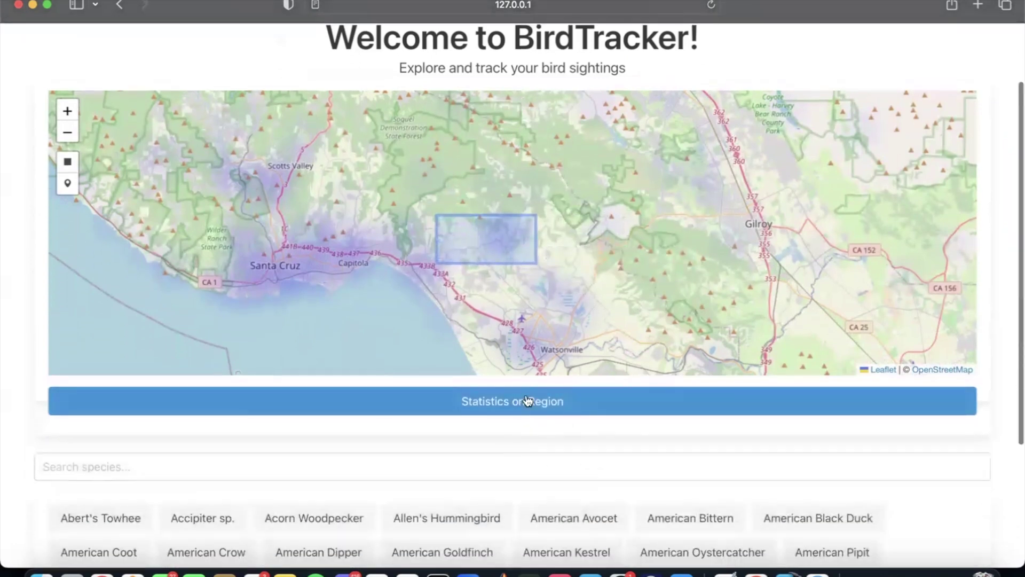
# Step: Open Statistics on Region for the outlined area and scroll through the species list
pyautogui.click(542, 401)
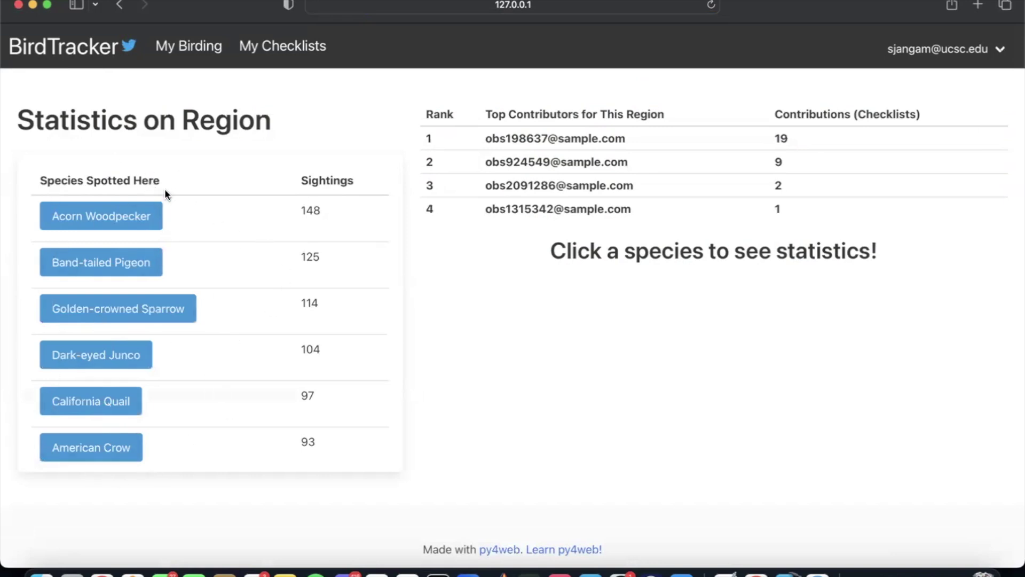
pyautogui.scroll(-10, 176, 219)
pyautogui.scroll(-20, 184, 229)
pyautogui.scroll(-10, 184, 234)
pyautogui.scroll(15, 184, 234)
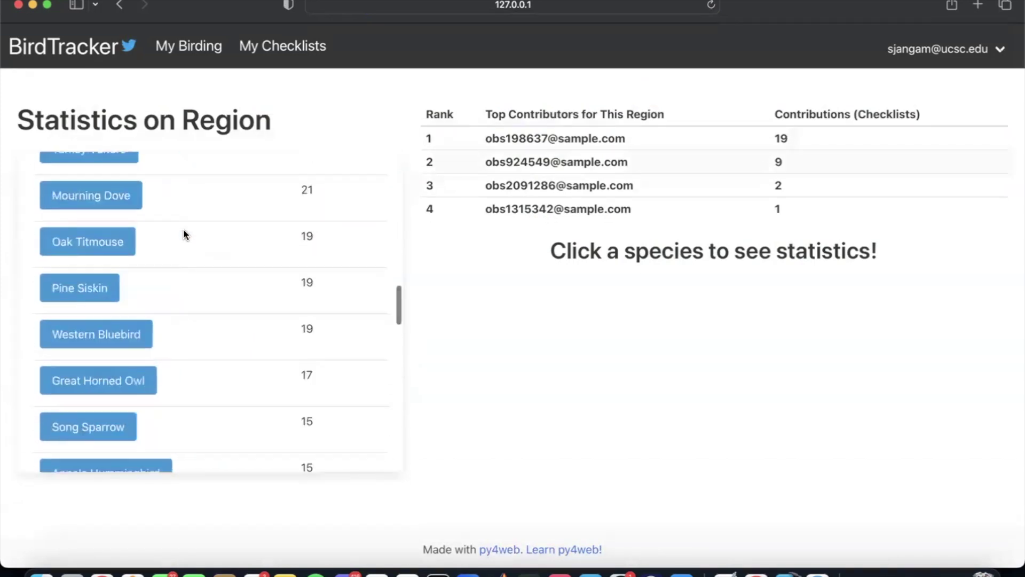
pyautogui.scroll(15, 184, 234)
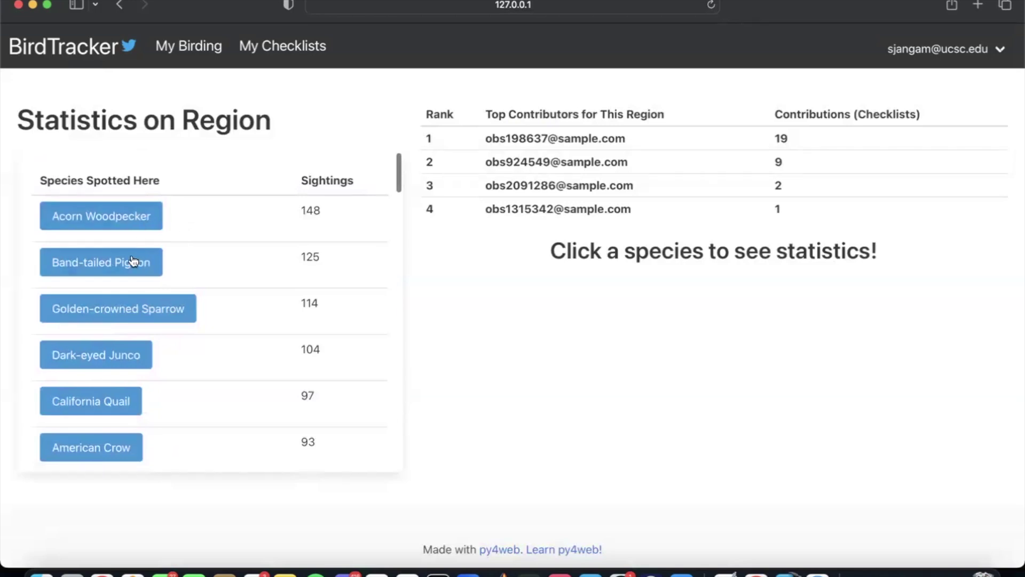
# Step: Chart Band-tailed Pigeon sightings over time, peaking near 67
pyautogui.click(133, 261)
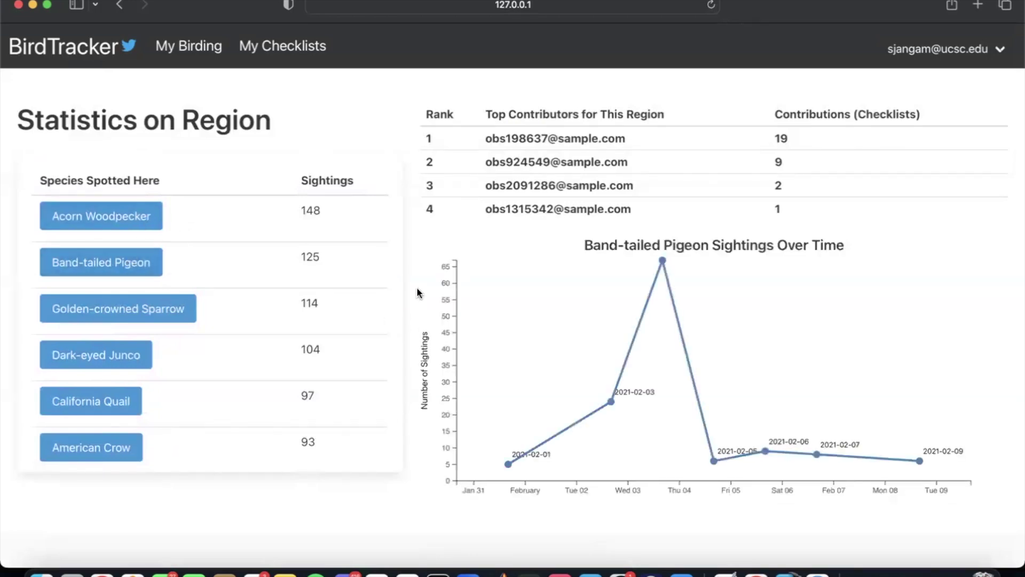
pyautogui.scroll(-2, 411, 266)
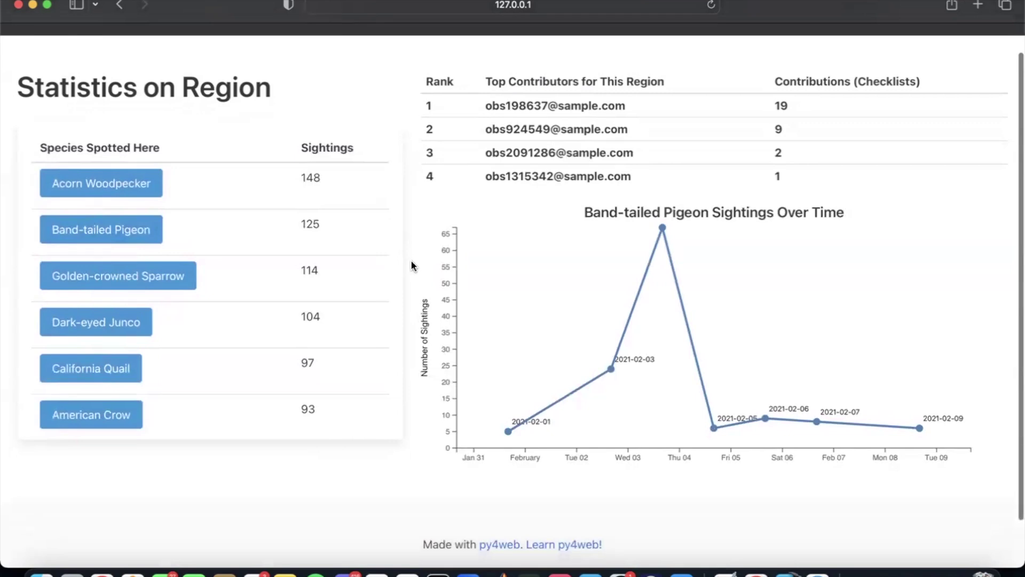
pyautogui.scroll(-1, 412, 266)
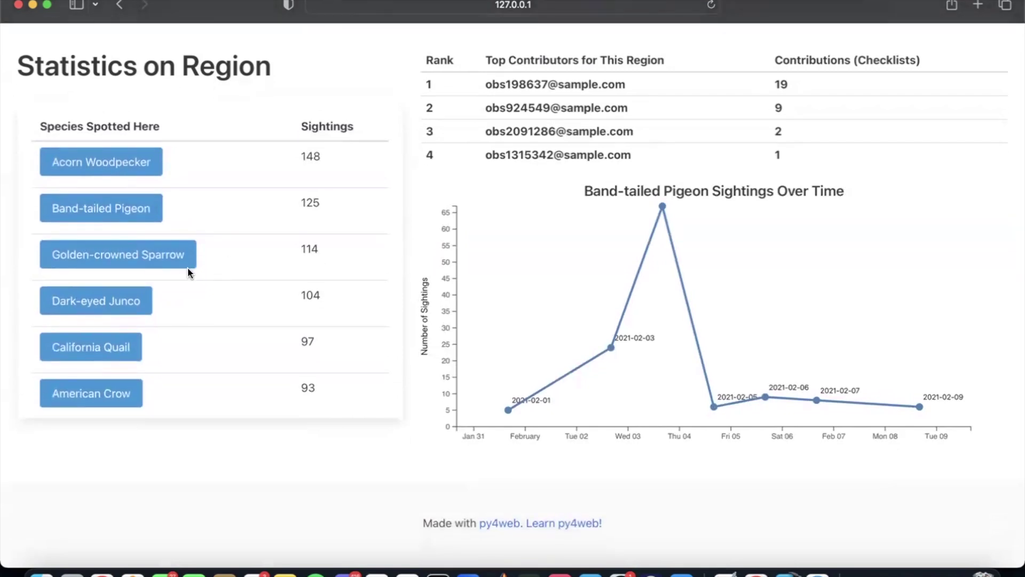
# Step: Chart sighting trends for Golden-crowned Sparrow, Dark-eyed Junco, California Quail, American Crow and Pygmy Nuthatch
pyautogui.click(141, 262)
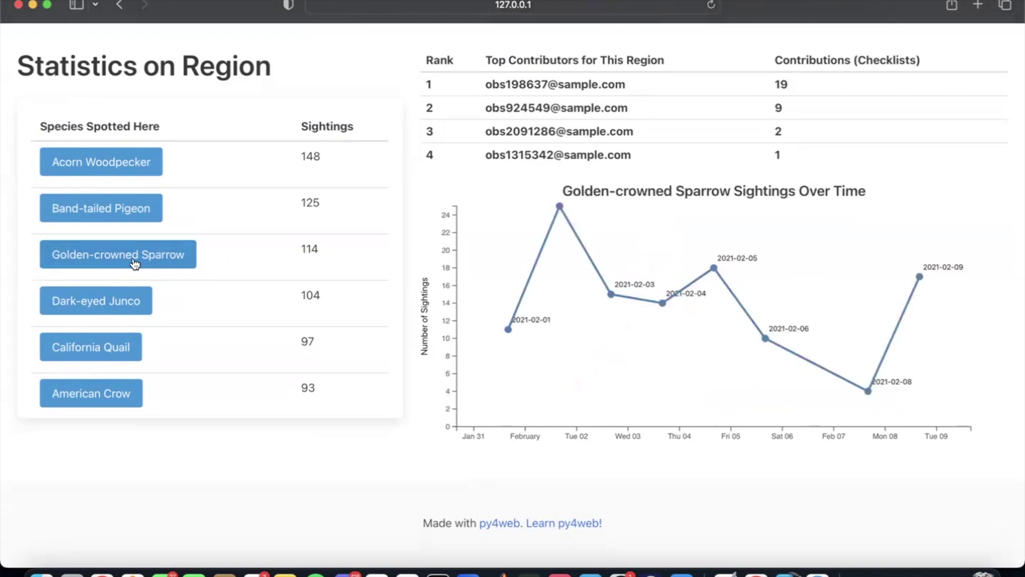
pyautogui.click(117, 304)
pyautogui.scroll(-3, 112, 288)
pyautogui.click(110, 275)
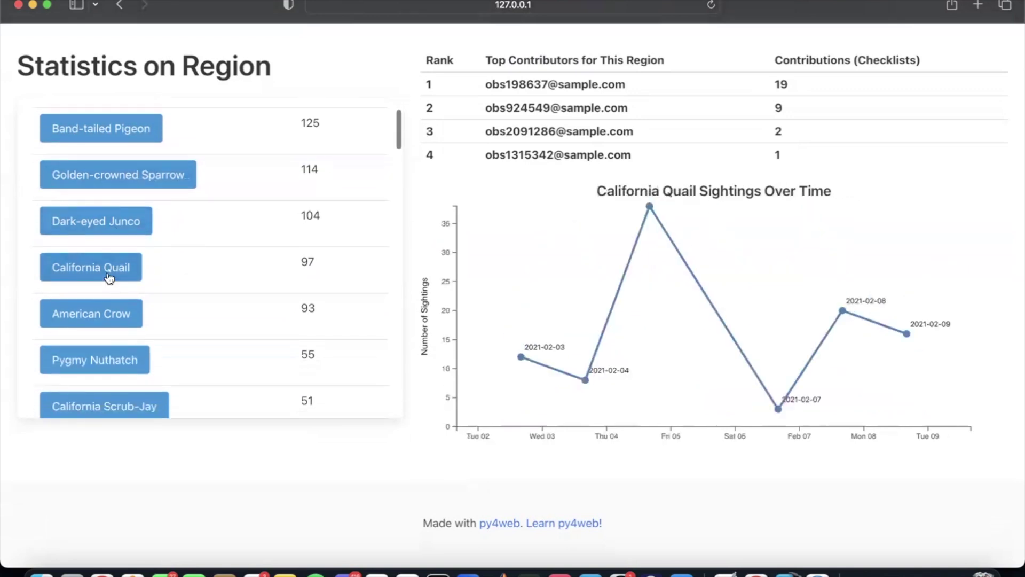
pyautogui.scroll(-1, 110, 278)
pyautogui.click(108, 278)
pyautogui.scroll(-3, 109, 278)
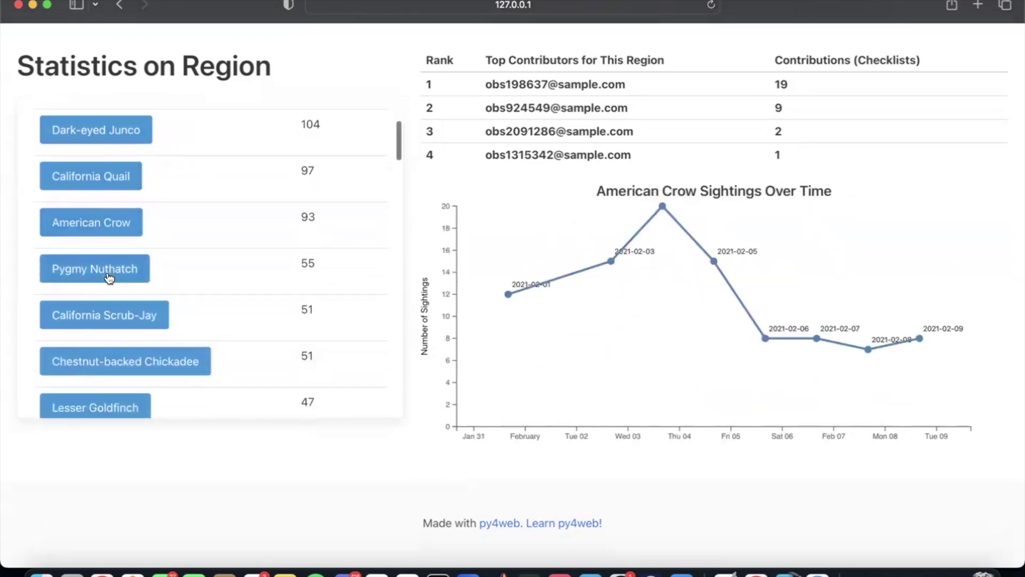
pyautogui.click(109, 277)
pyautogui.scroll(2, 434, 167)
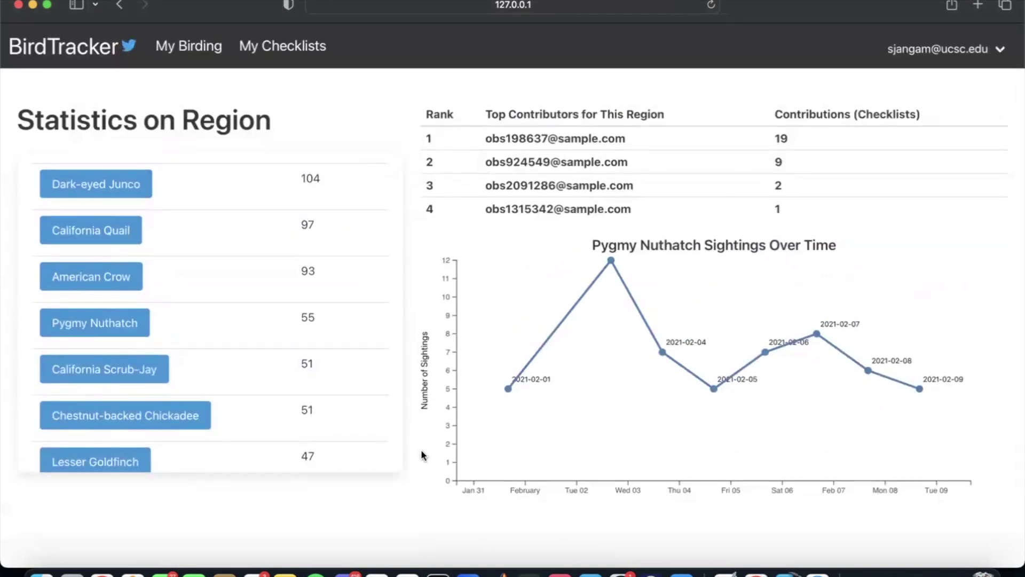
pyautogui.scroll(-3, 421, 451)
pyautogui.scroll(3, 421, 450)
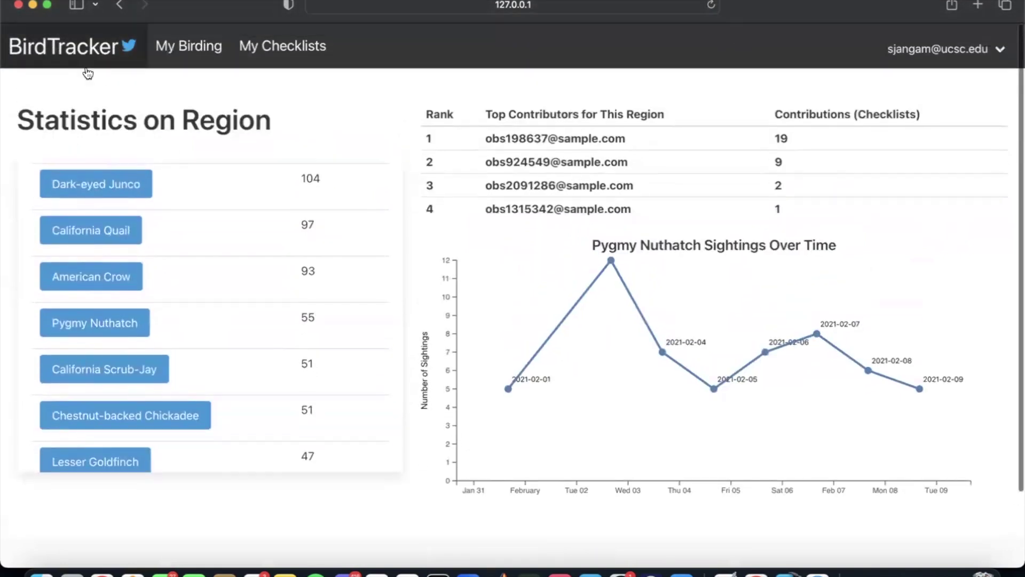
# Step: Return to the BirdTracker welcome page
pyautogui.click(120, 61)
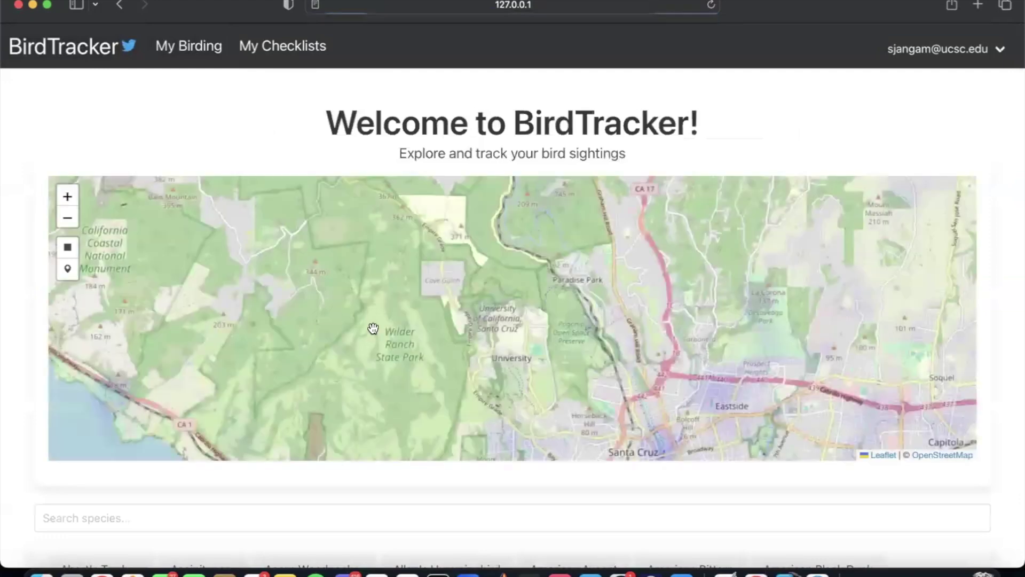
pyautogui.scroll(-3, 607, 341)
pyautogui.moveTo(983, 53)
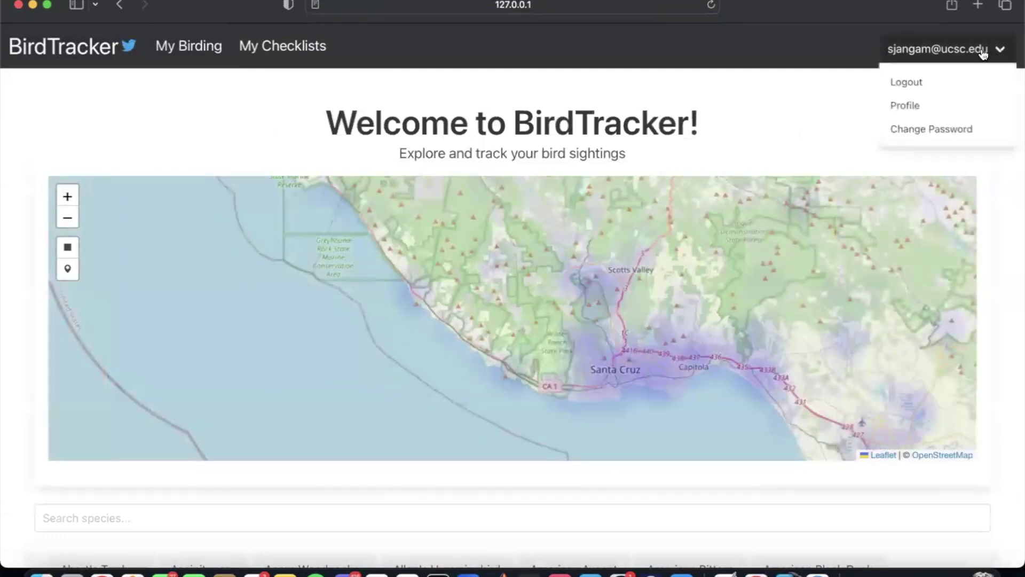